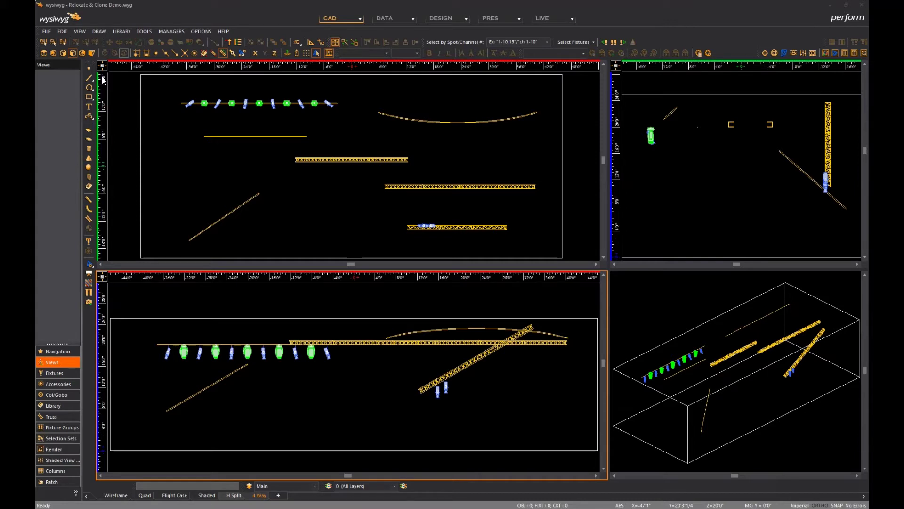
Step: Window-select the upper pipe's fixture row and clone it onto the long horizontal truss on the right
click(159, 84)
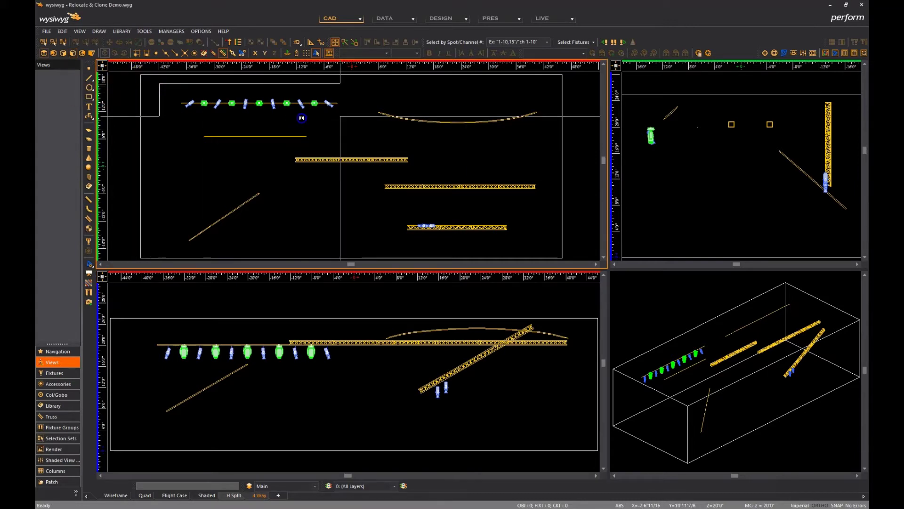
click(357, 116)
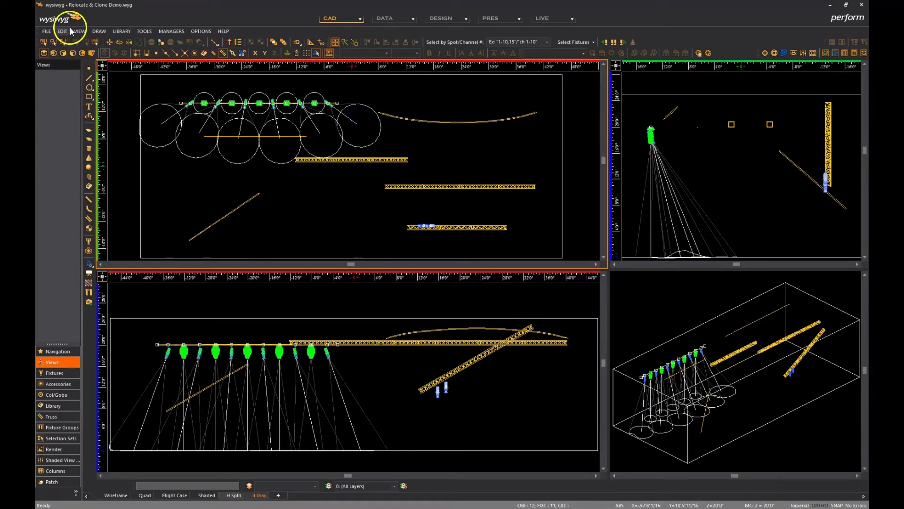
click(68, 32)
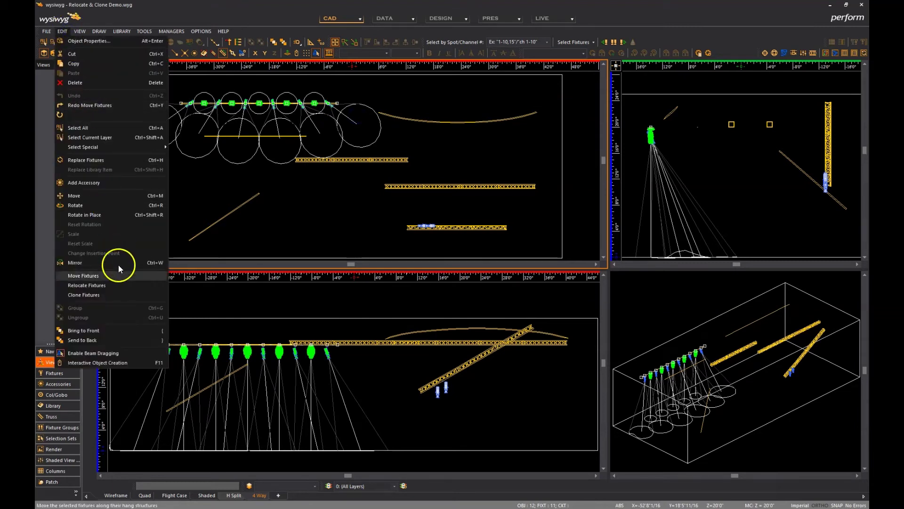
right_click(193, 166)
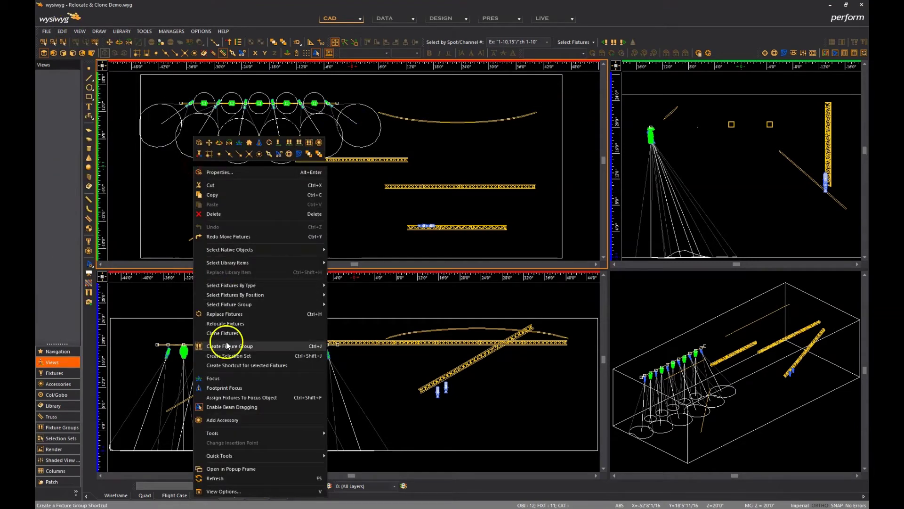
click(231, 334)
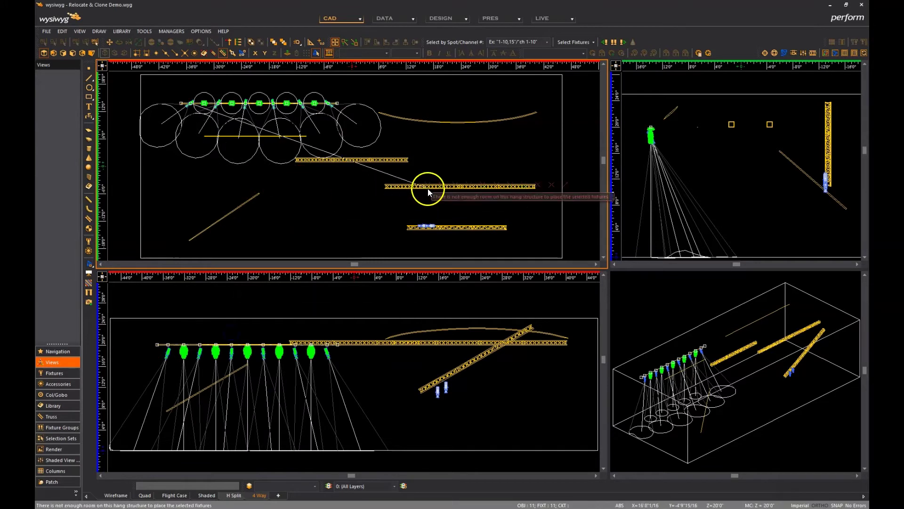
scroll(414, 189, up, 5)
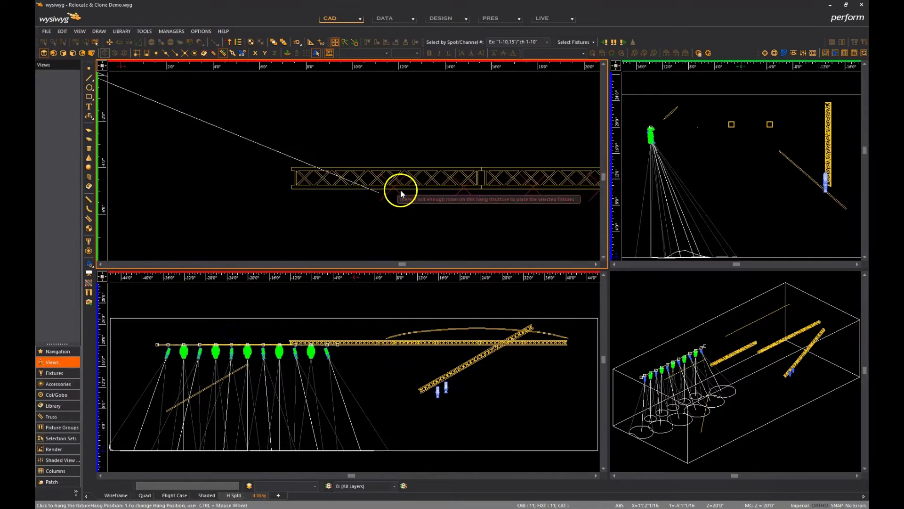
click(329, 192)
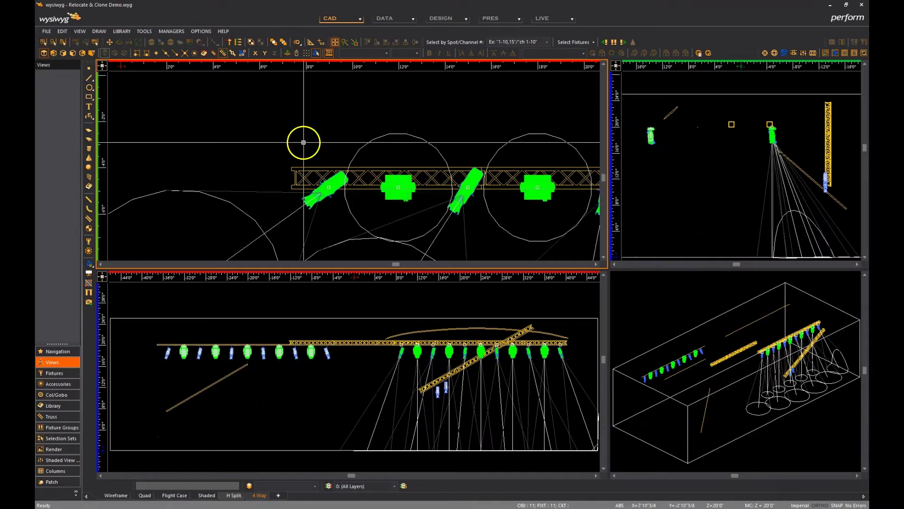
scroll(302, 146, down, 3)
scroll(284, 143, down, 2)
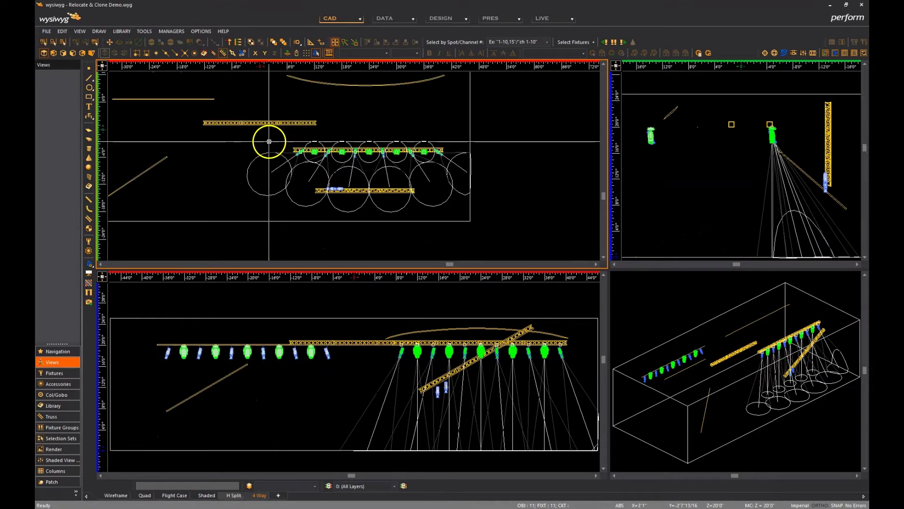
middle_drag(268, 139, 378, 174)
Step: Reselect the upper pipe's fixtures and start relocating them
click(301, 103)
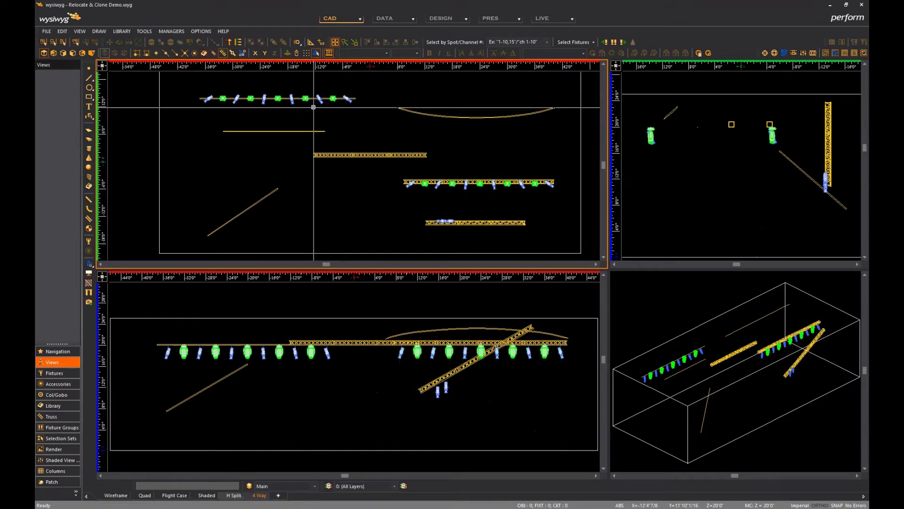
click(236, 97)
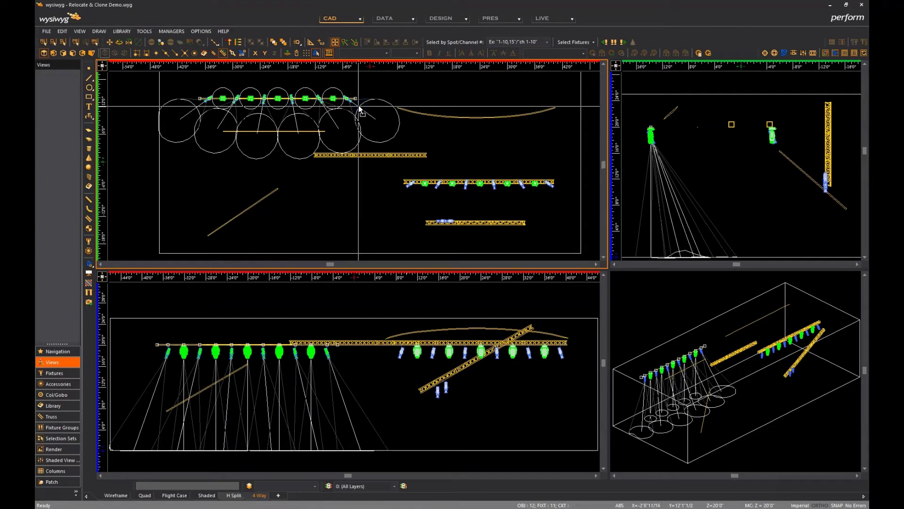
drag(333, 94, 296, 79)
right_click(296, 79)
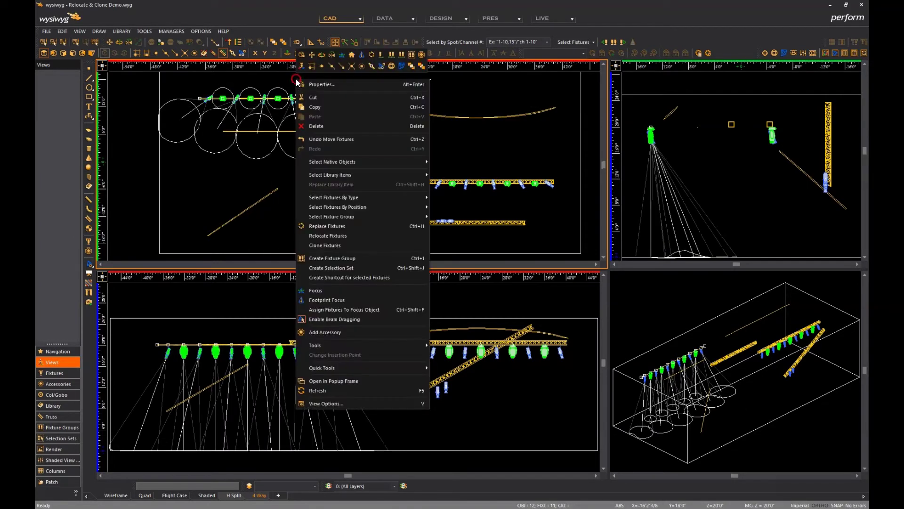
click(329, 244)
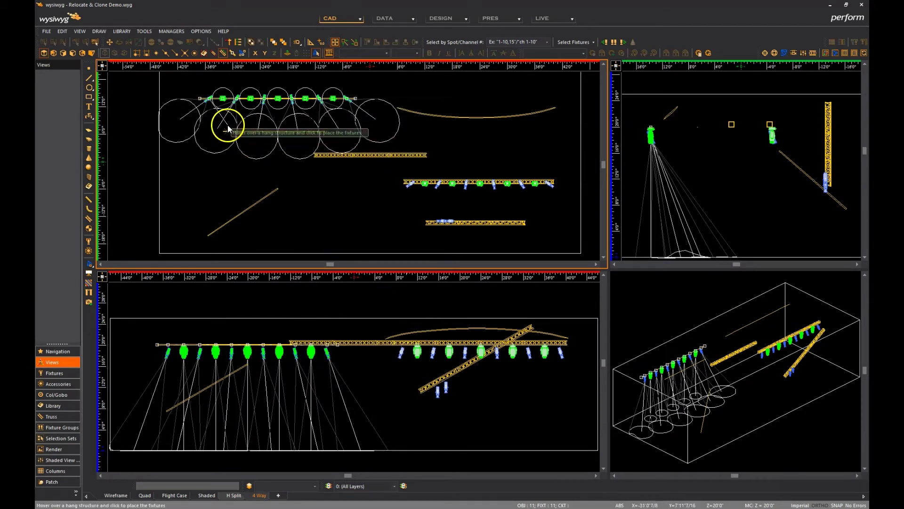
Step: Clone five upper-pipe fixtures onto the shorter pipe just below
drag(244, 83, 322, 112)
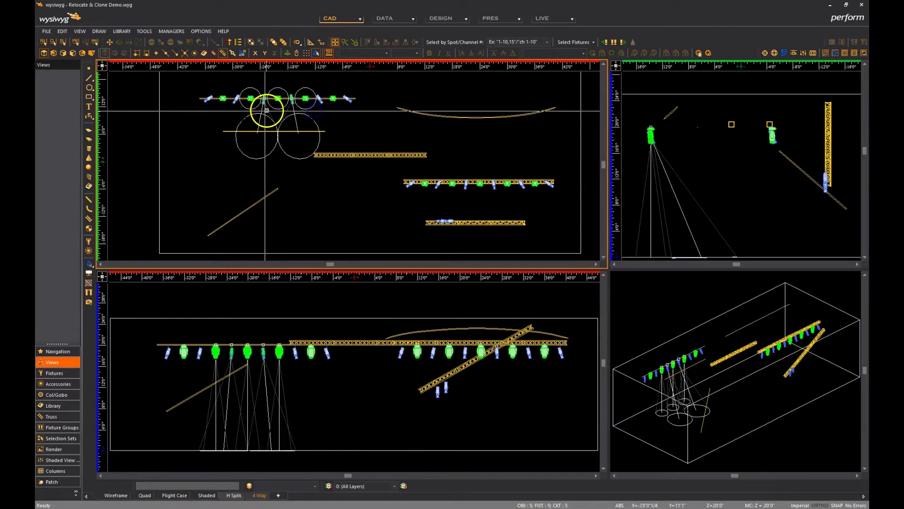
right_click(218, 110)
click(261, 275)
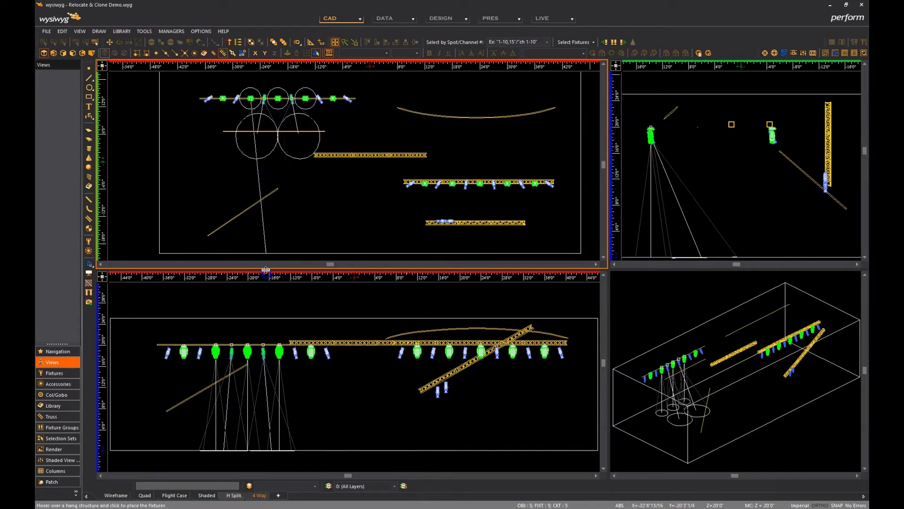
click(240, 132)
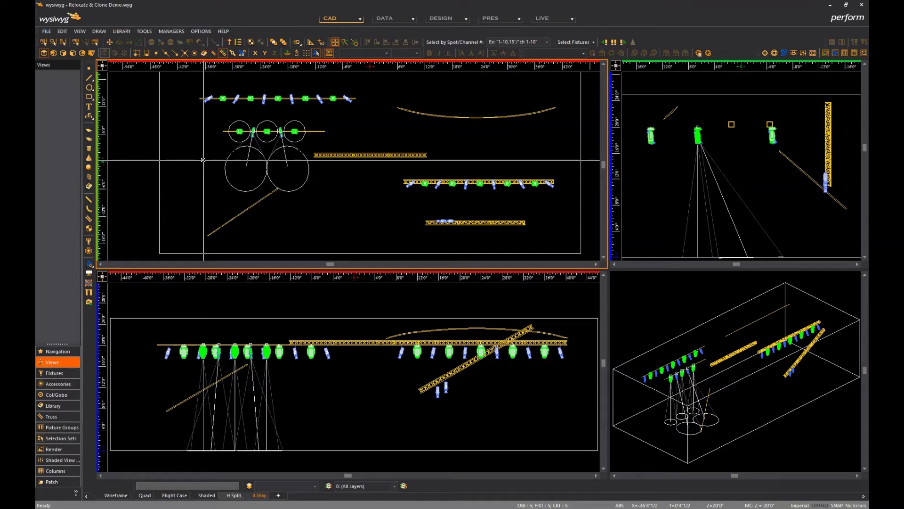
Step: Relocate the five clones from the short pipe onto the lower-left diagonal pipe, then deselect
right_click(212, 113)
click(261, 279)
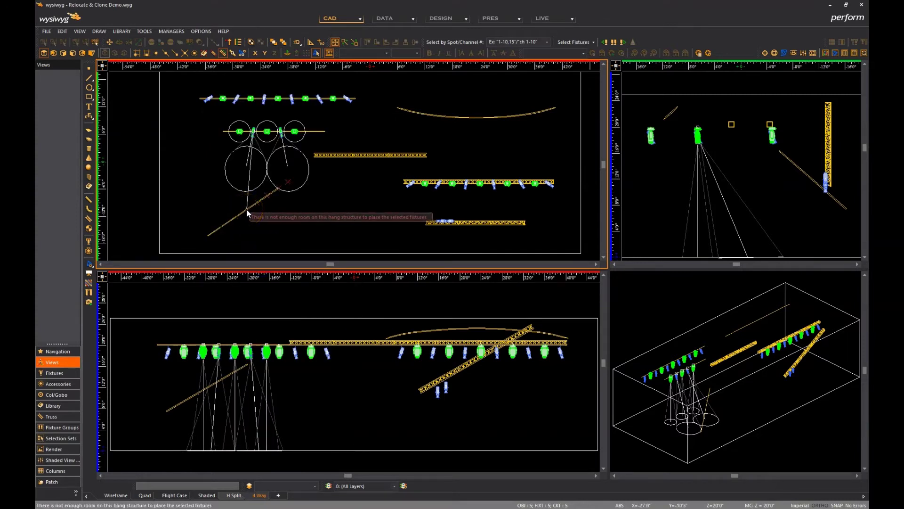
click(224, 225)
click(235, 186)
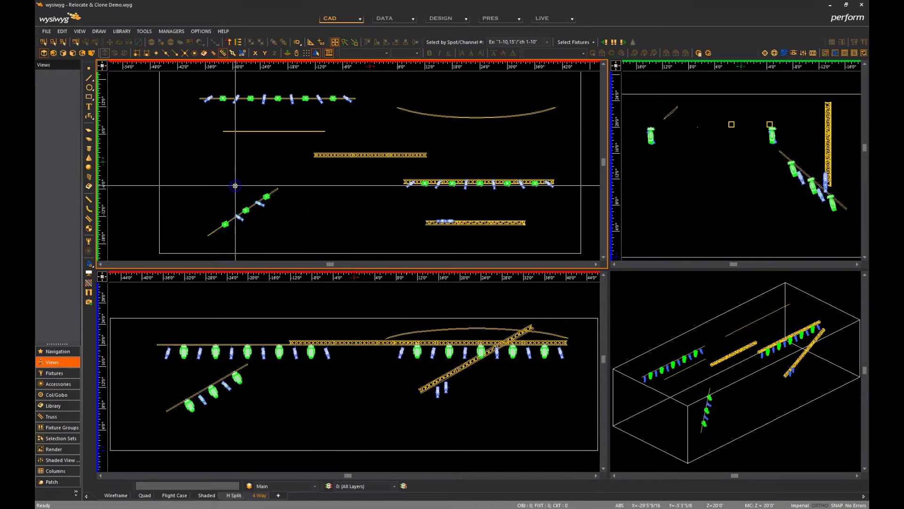
Step: In the front view, clone the five diagonal-pipe fixtures onto the short truss at lower right
click(259, 383)
scroll(294, 389, up, 2)
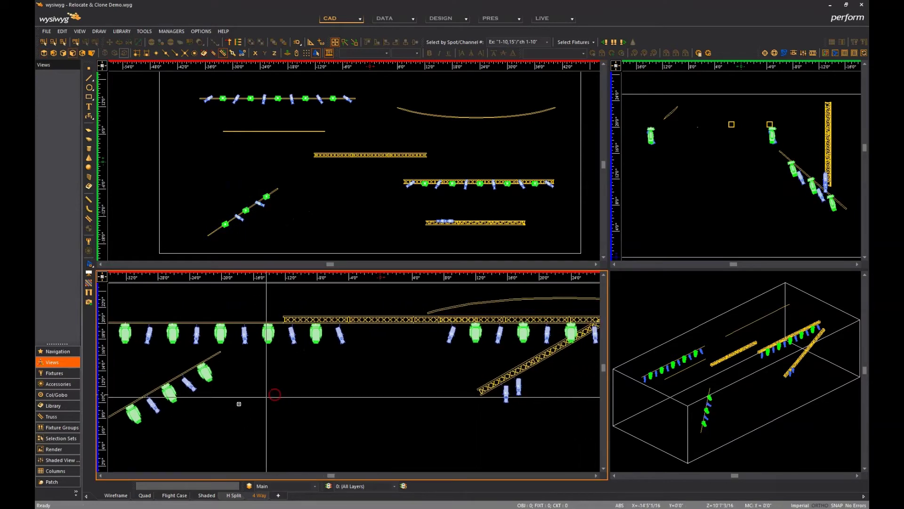
drag(117, 360, 252, 430)
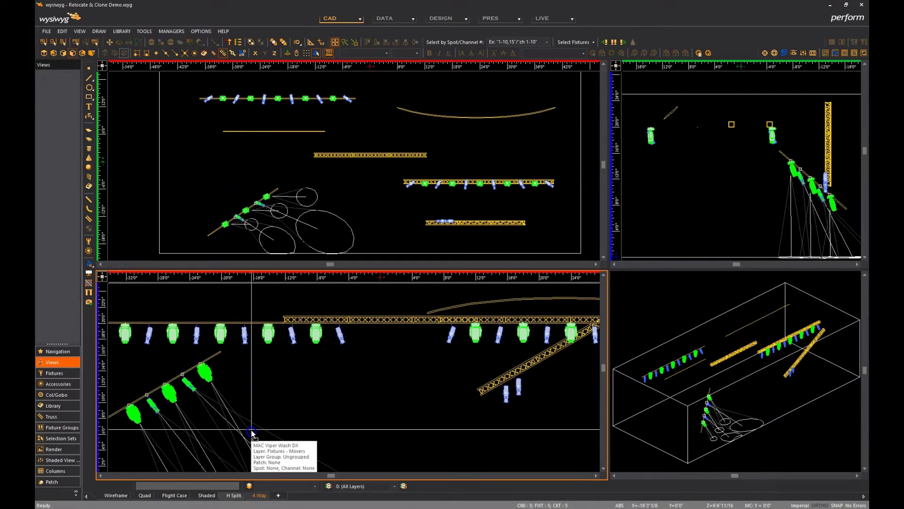
right_click(291, 377)
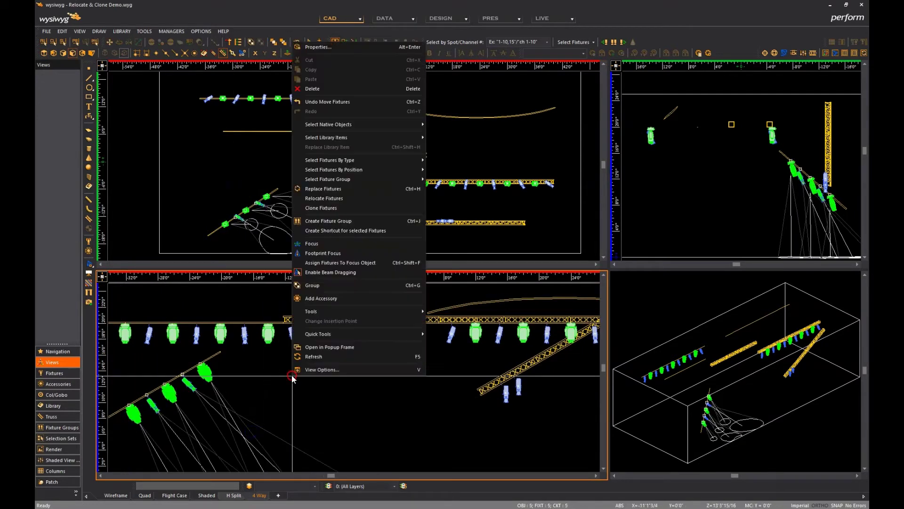
click(312, 208)
scroll(499, 375, up, 2)
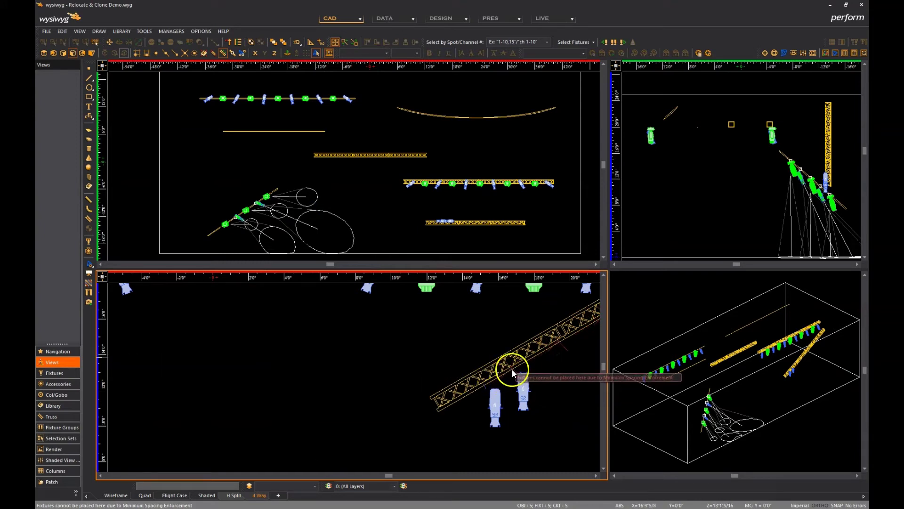
click(535, 358)
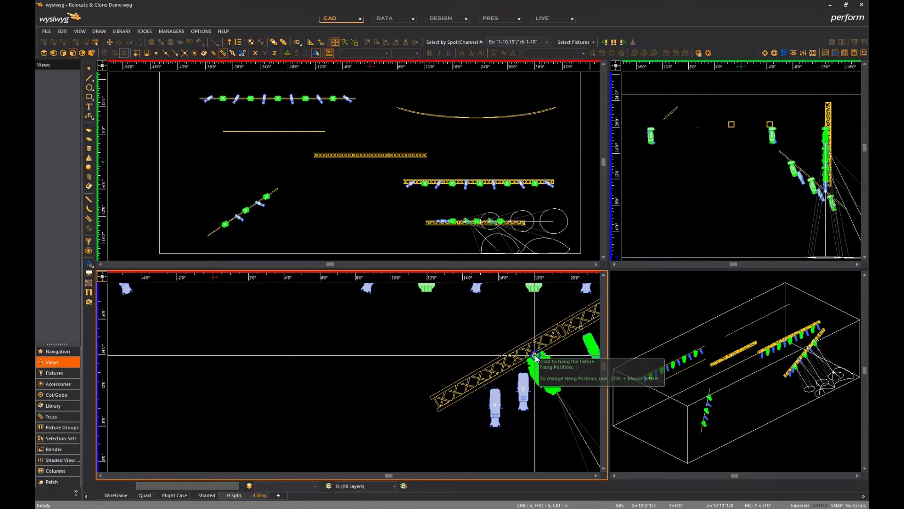
middle_drag(485, 348, 280, 367)
scroll(278, 366, down, 5)
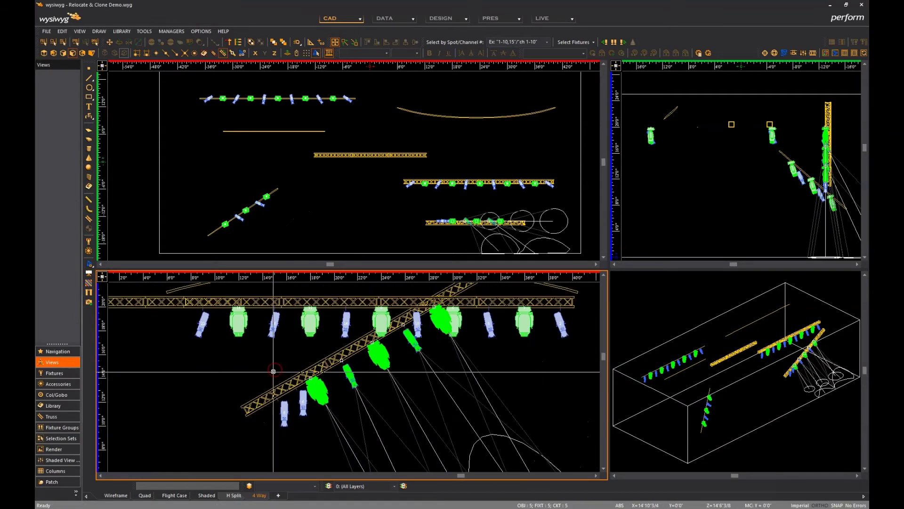
Step: Confirm Enforce Minimum Spacing is 1'0" under Document Options' Hang Structure Settings
click(201, 30)
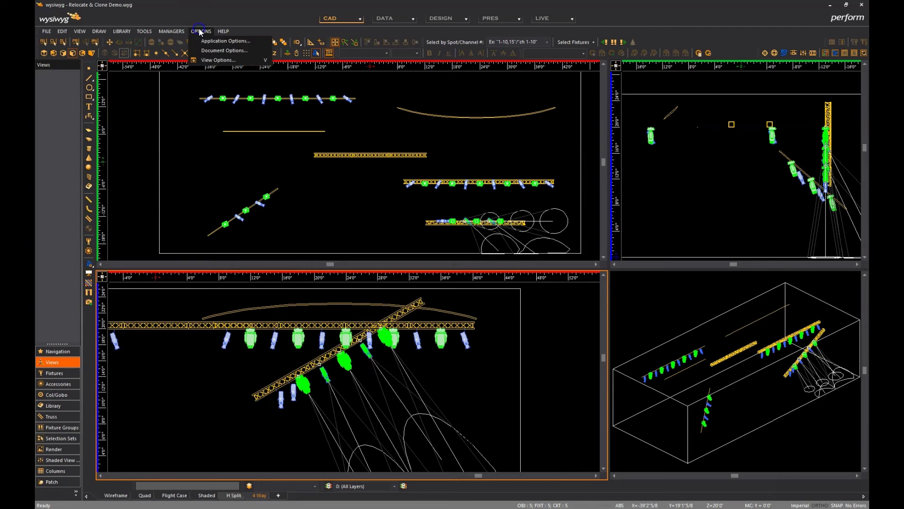
click(203, 53)
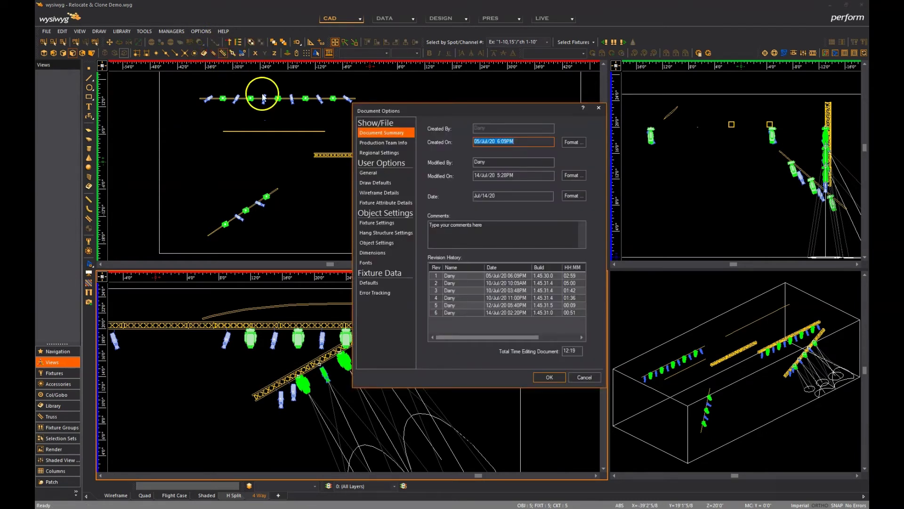
click(396, 233)
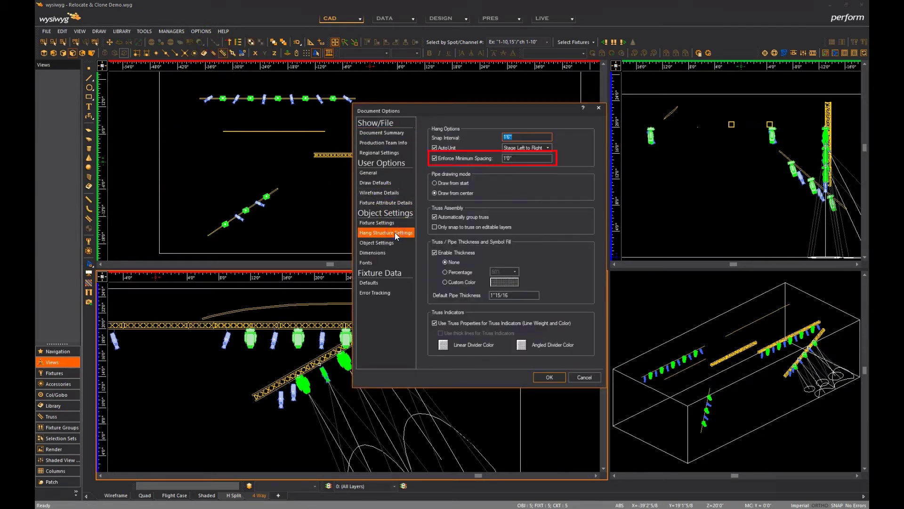
key(Return)
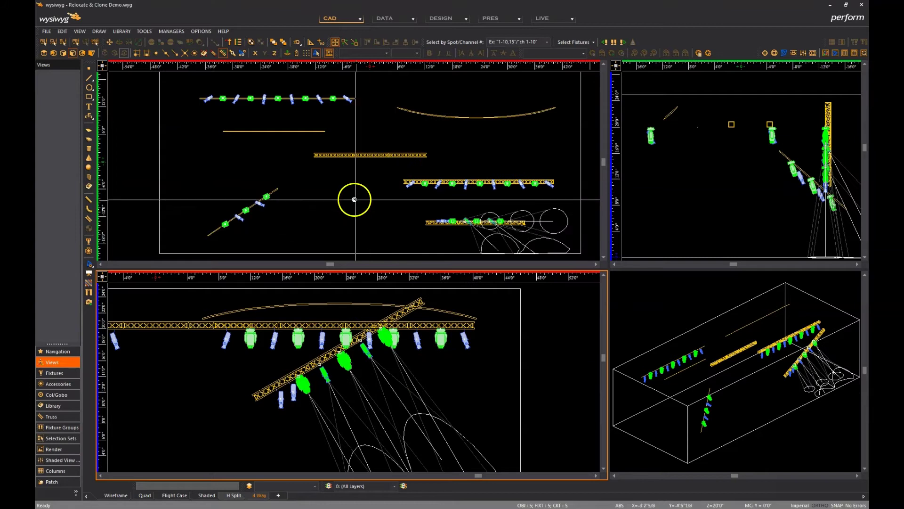
Step: Clone the truss's 11 fixtures back onto the same truss at Hang Position 2
middle_click(440, 204)
middle_drag(440, 204, 334, 198)
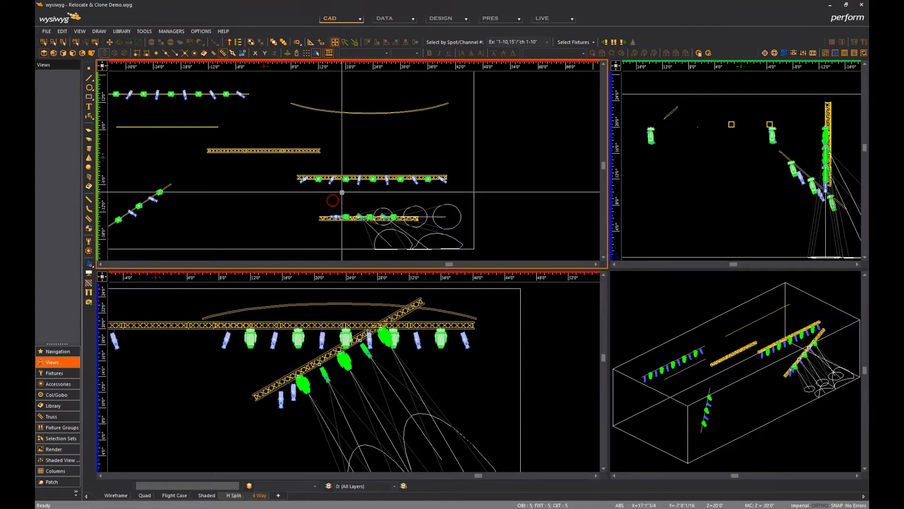
scroll(376, 192, up, 3)
drag(197, 155, 541, 189)
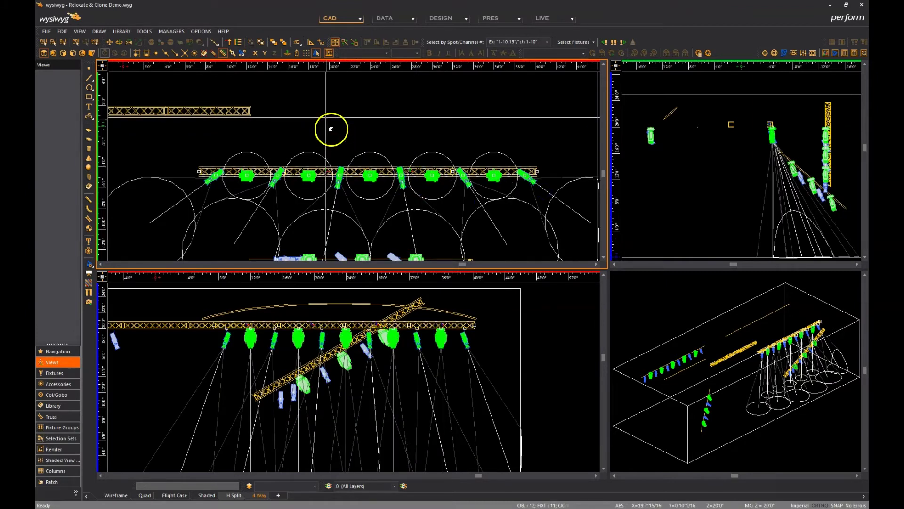
right_click(319, 93)
click(383, 259)
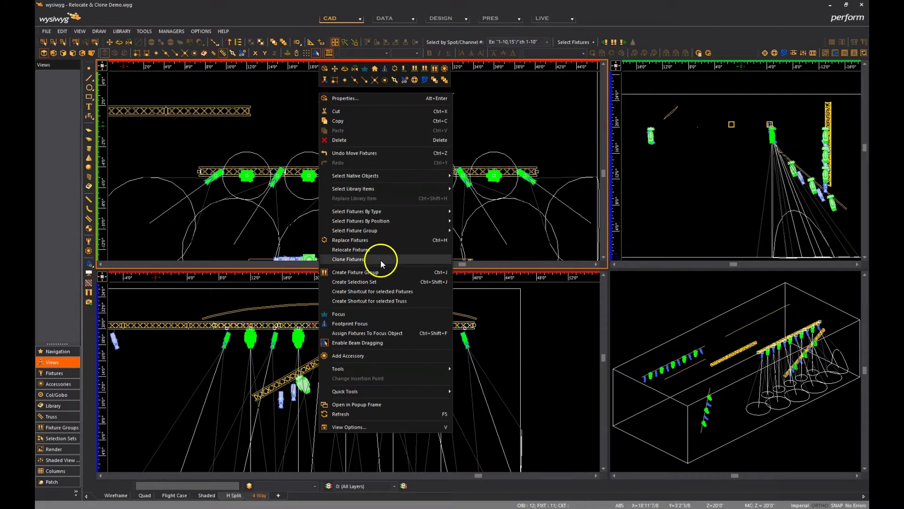
right_click(284, 151)
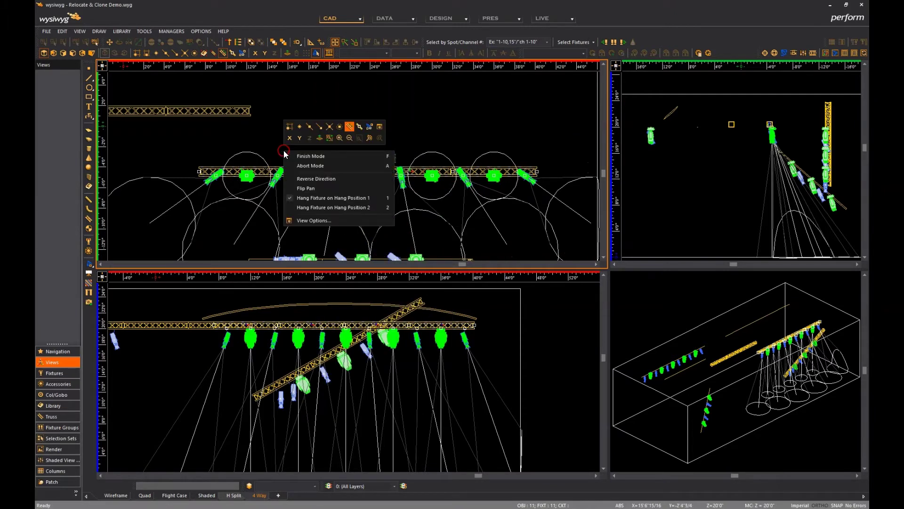
click(309, 207)
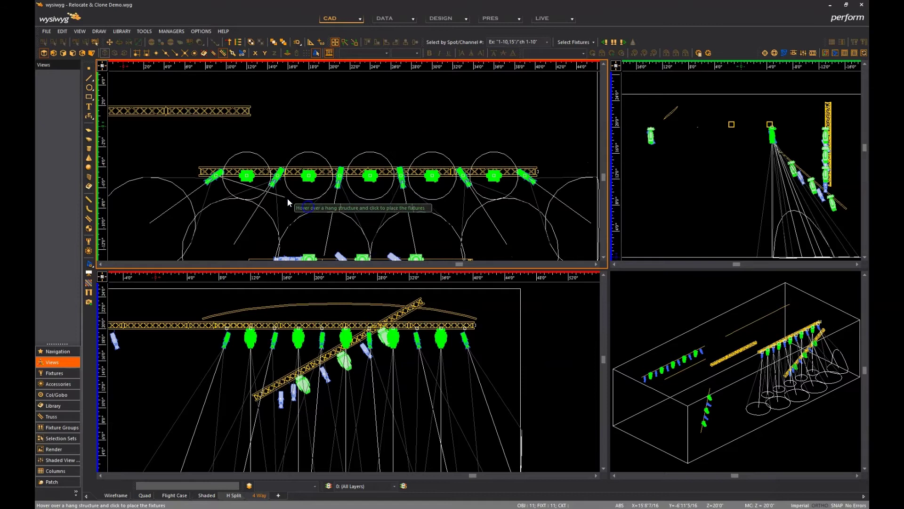
click(213, 170)
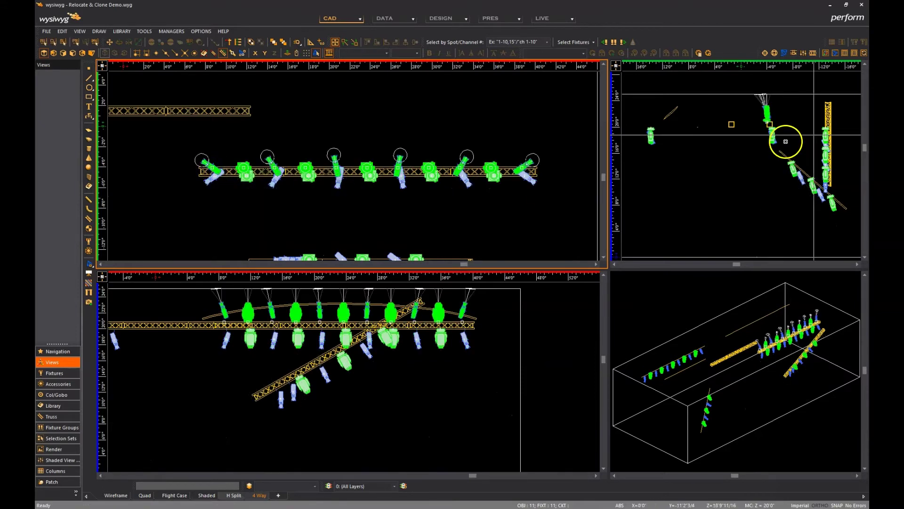
Step: Move the cloned fixtures to Hang Position 1 on the truss, then deselect
scroll(785, 110, up, 4)
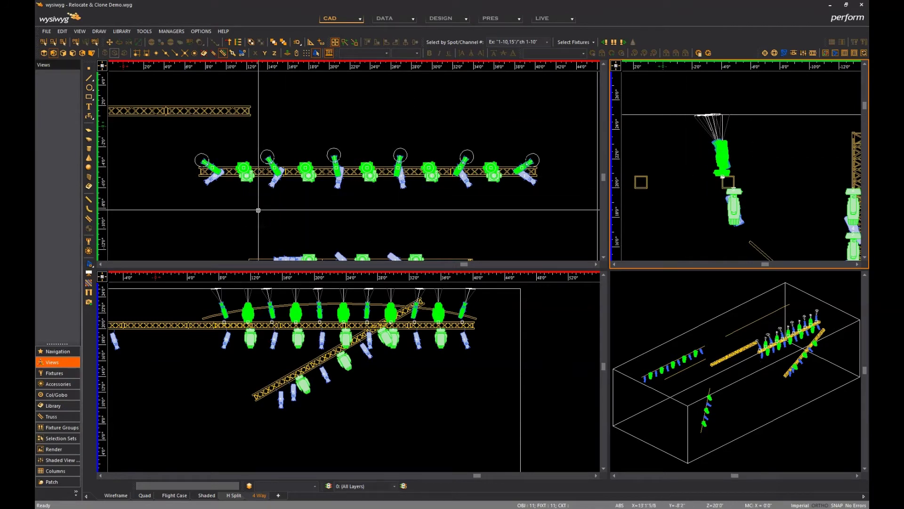
right_click(298, 101)
click(333, 258)
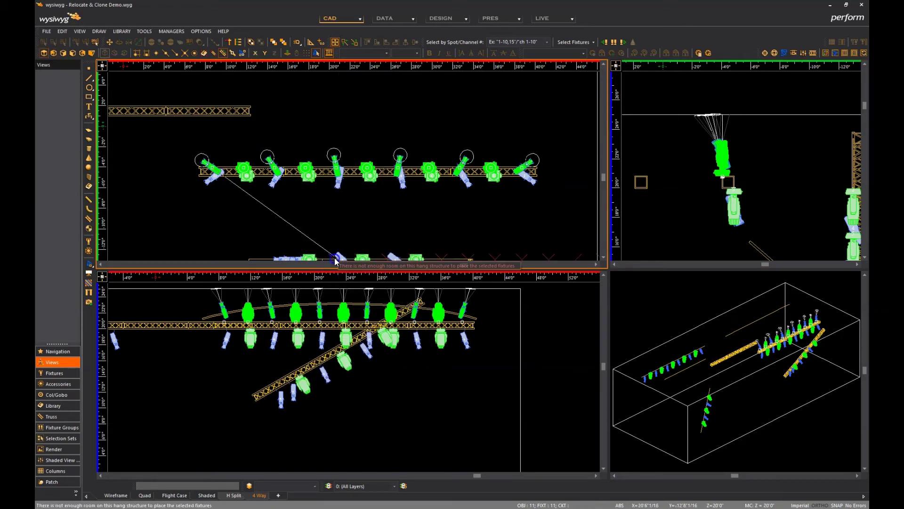
right_click(221, 143)
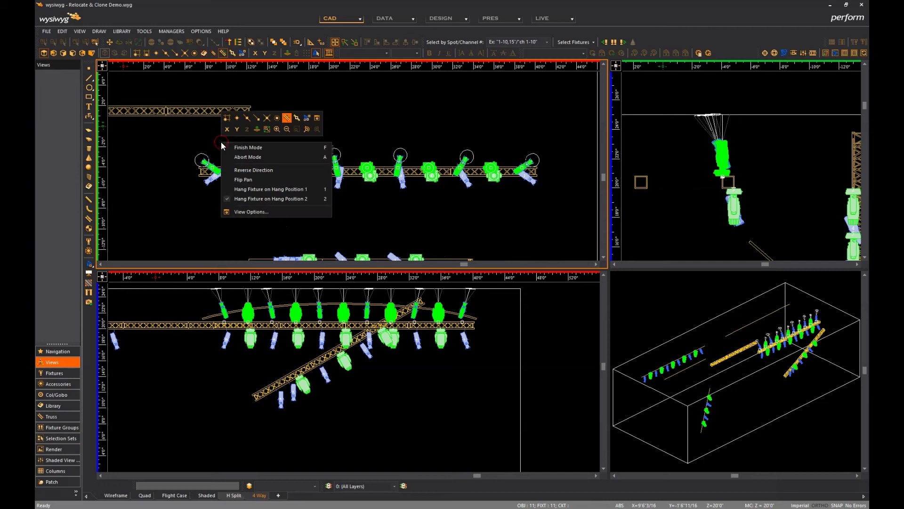
click(243, 189)
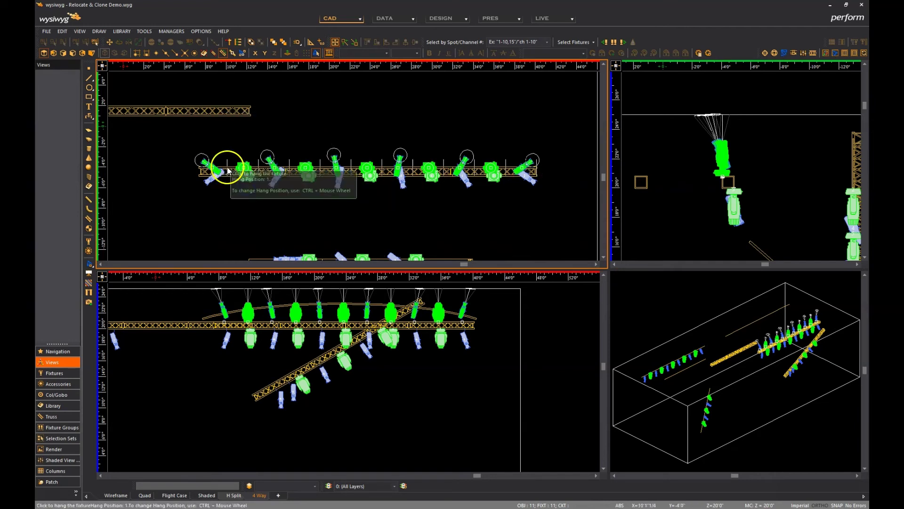
click(224, 170)
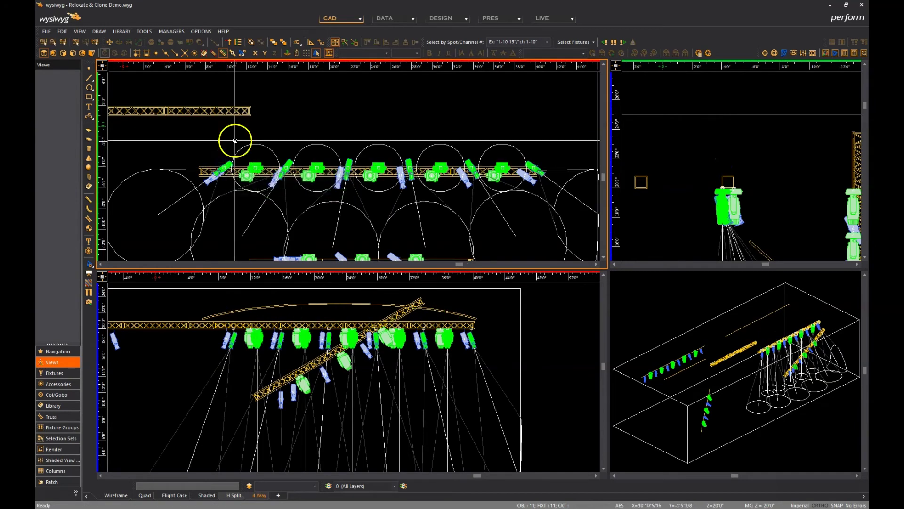
click(397, 131)
drag(200, 144, 553, 197)
right_click(379, 101)
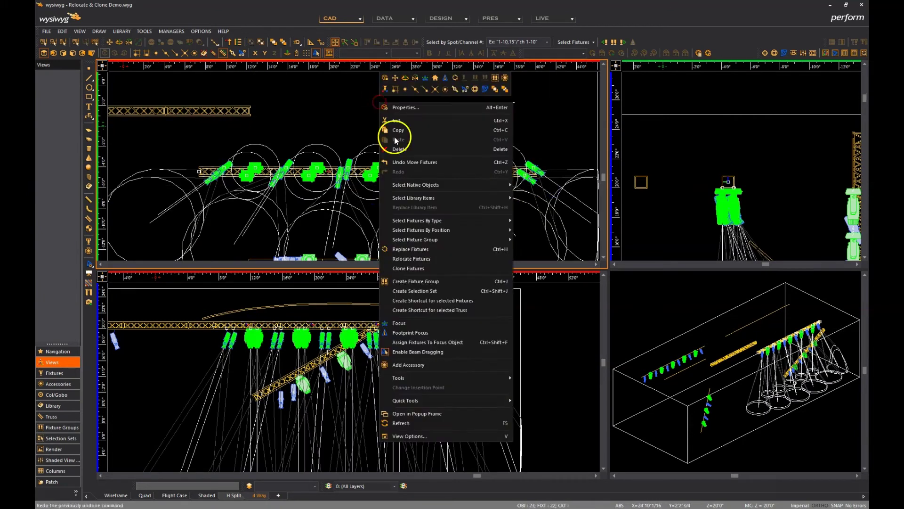
click(428, 260)
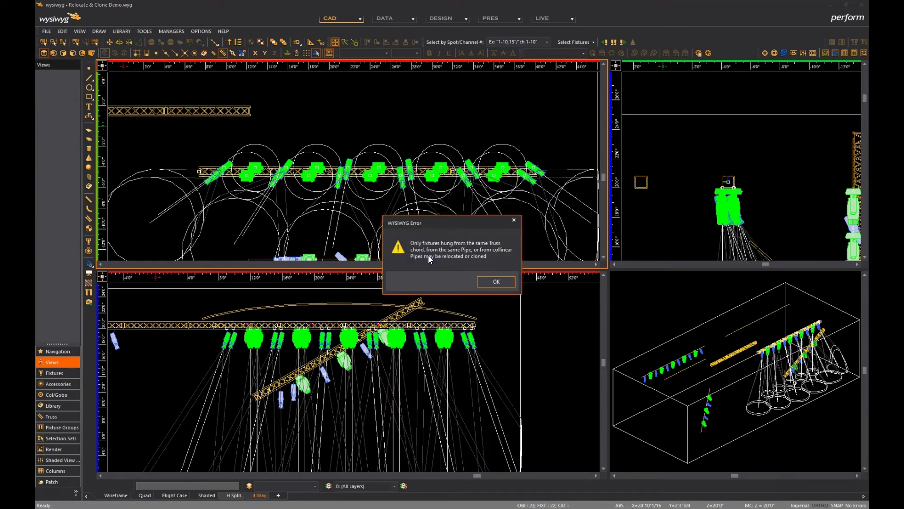
key(Return)
click(408, 108)
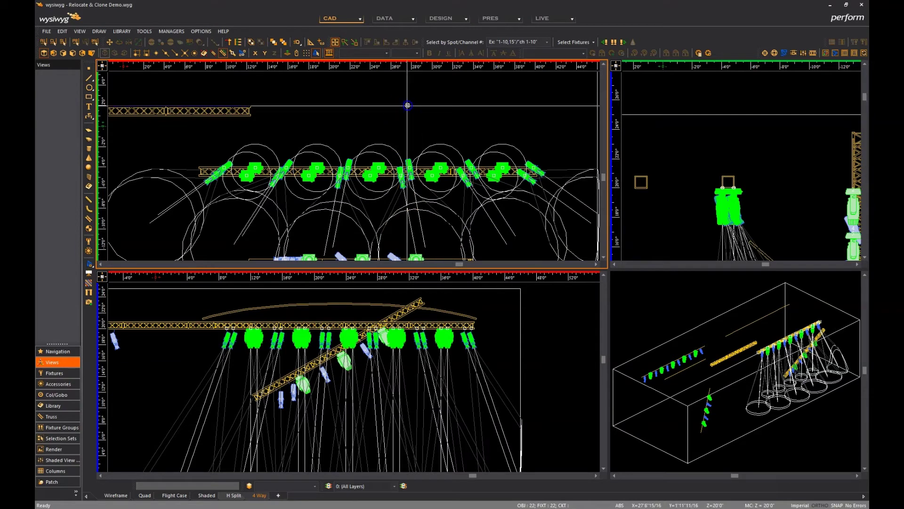
Step: Relocate six conventional fixtures onto the curved pipe, spaced evenly
click(407, 105)
middle_drag(405, 100, 399, 174)
scroll(411, 147, down, 2)
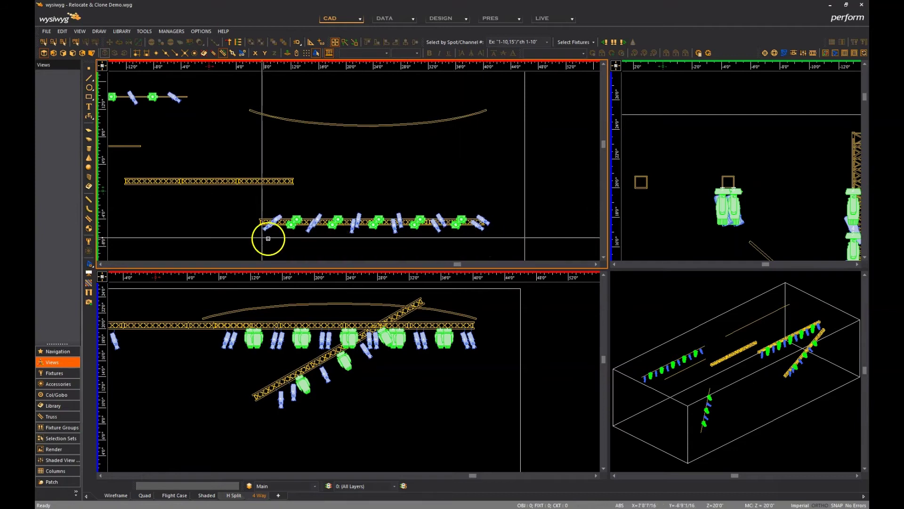
drag(489, 233, 245, 229)
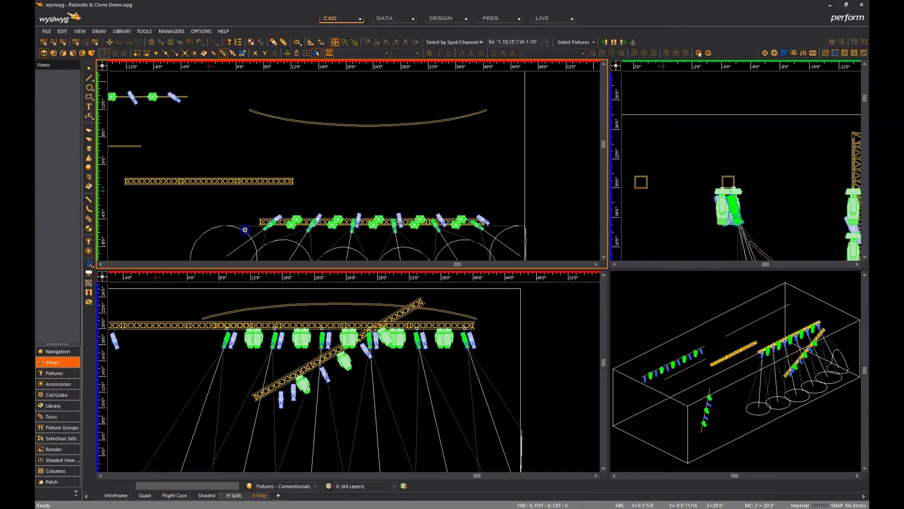
right_click(317, 179)
click(336, 157)
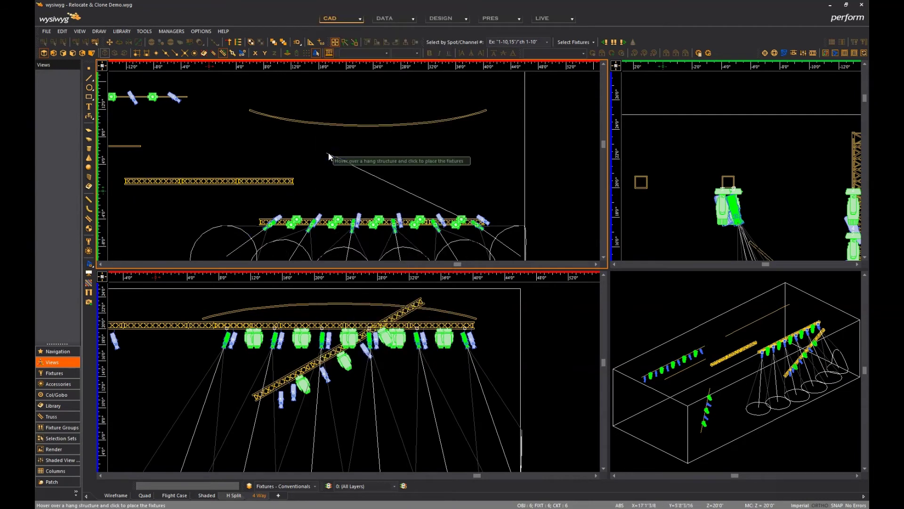
drag(301, 143, 325, 126)
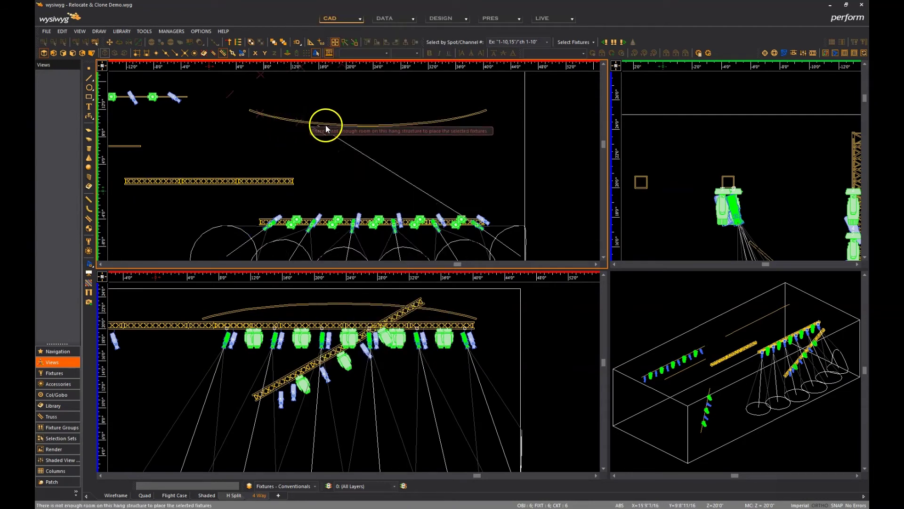
click(438, 117)
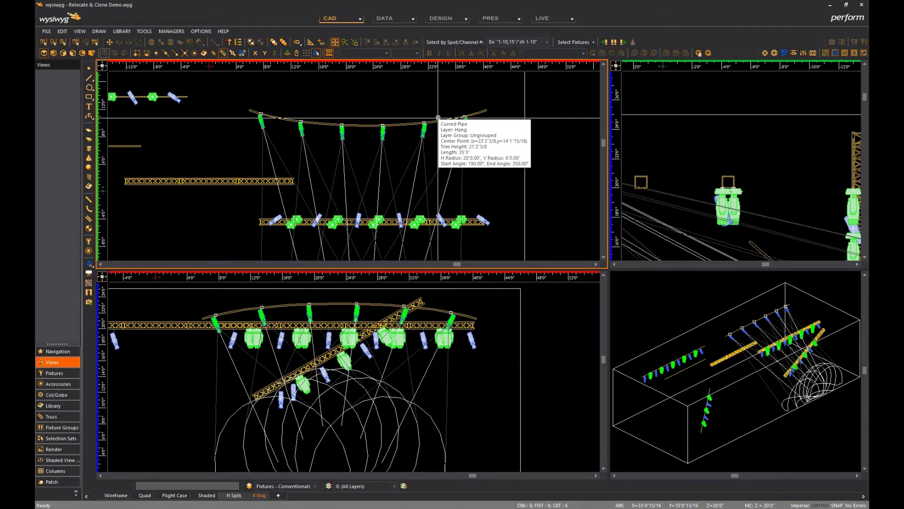
click(435, 97)
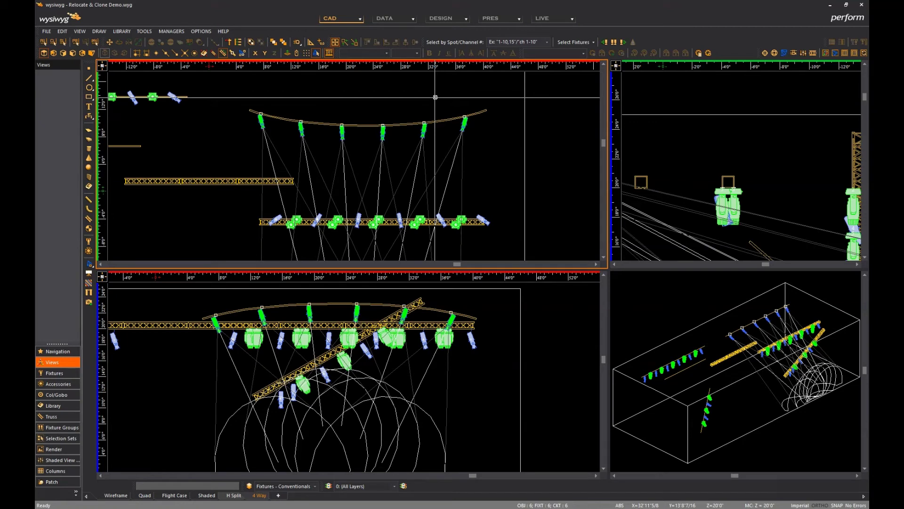
Step: Undo the six fixtures' move onto the curved pipe
right_click(435, 97)
click(469, 152)
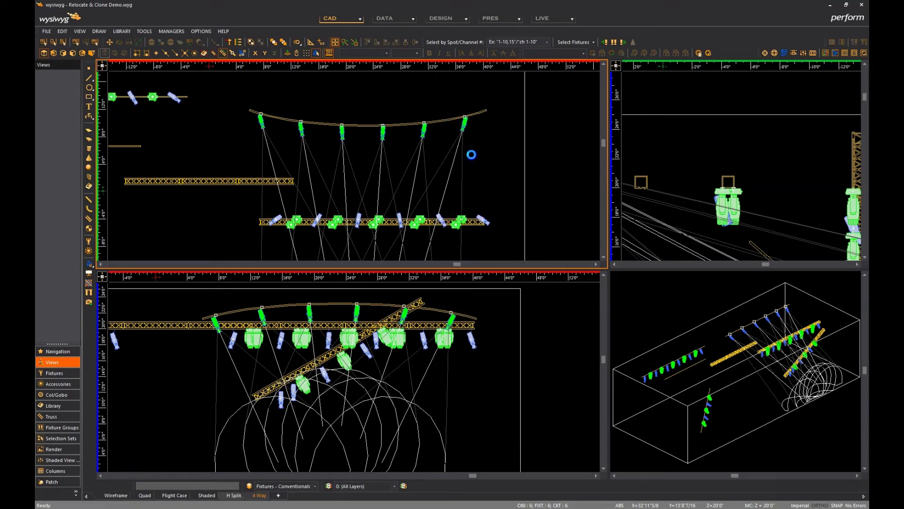
click(439, 155)
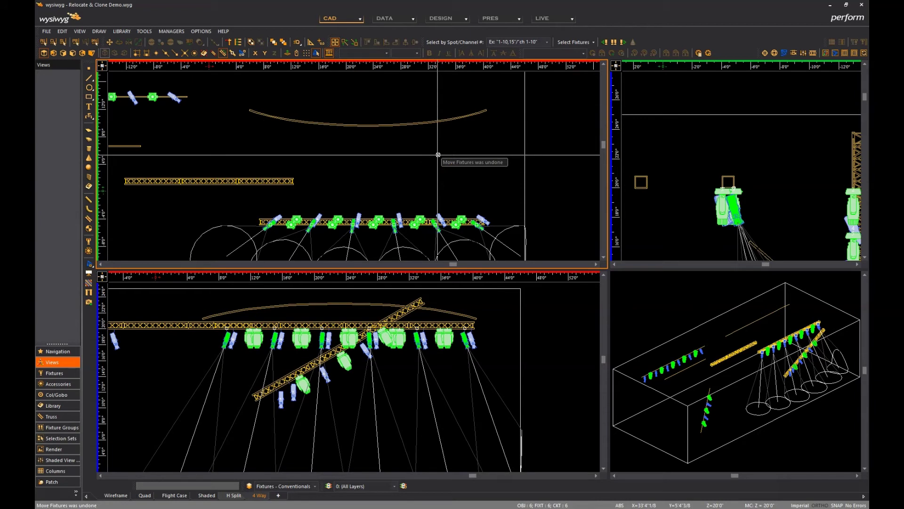
Step: Rehang the six fixtures evenly along the curved pipe with an adjusted placement option
right_click(432, 145)
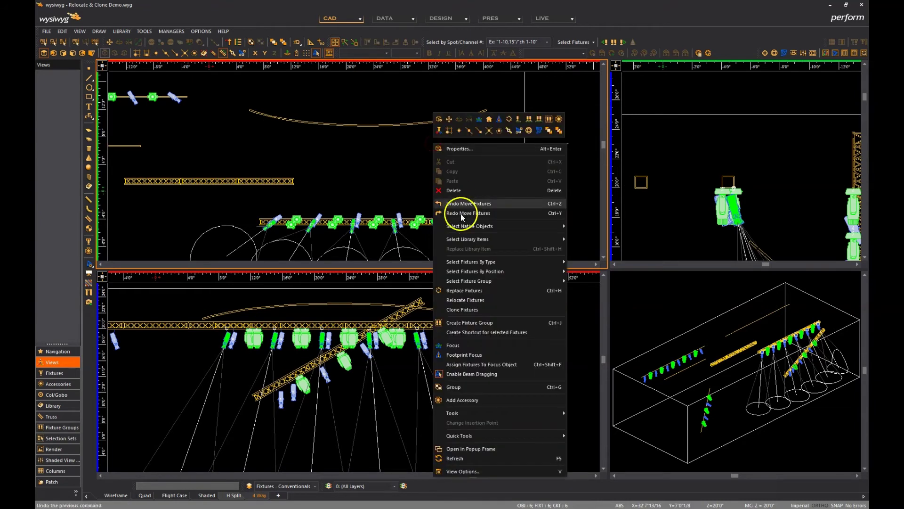
click(481, 301)
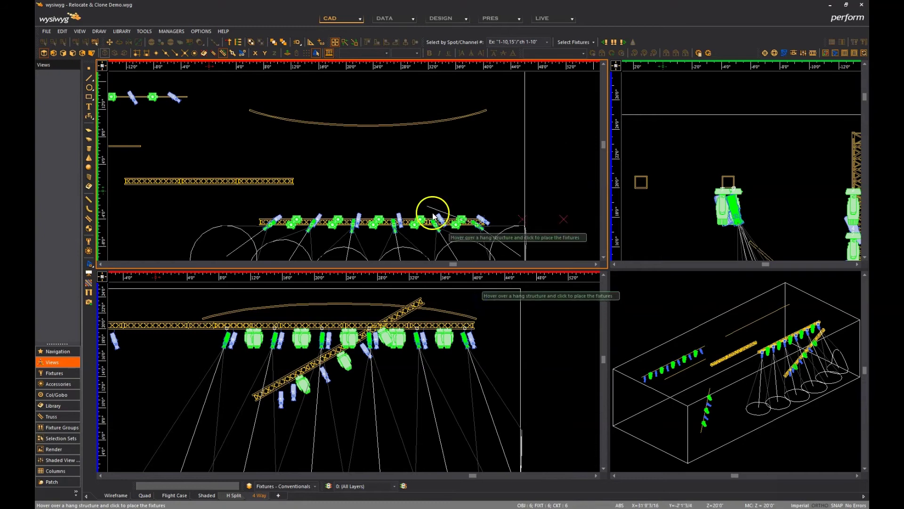
right_click(333, 141)
click(376, 178)
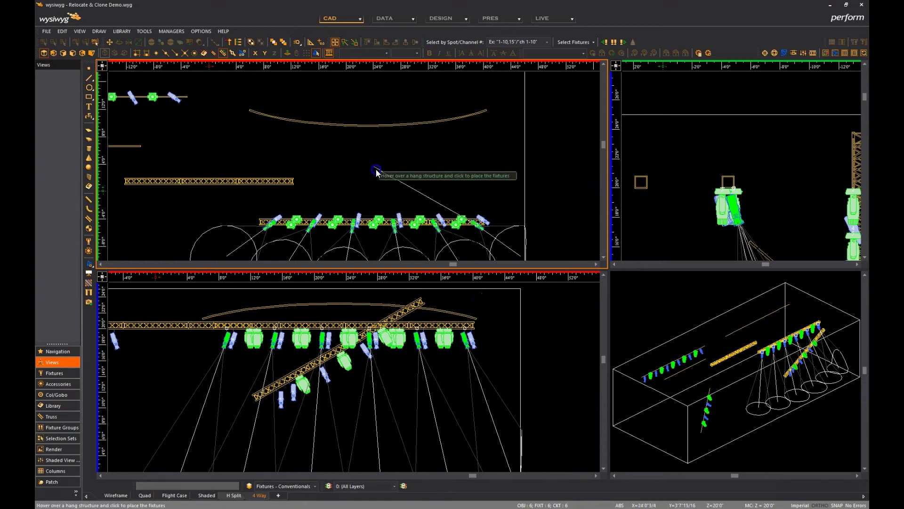
click(287, 119)
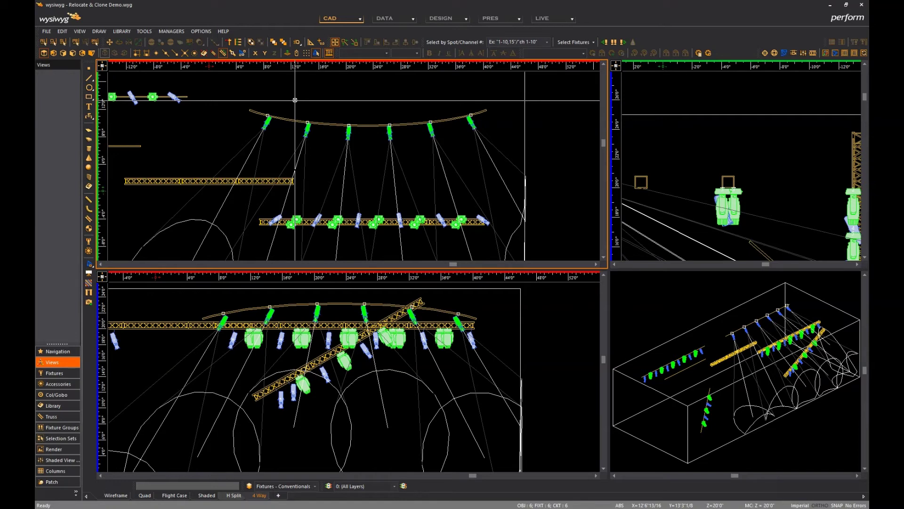
Step: Select four fixtures on the upper pipe
click(293, 95)
middle_drag(293, 95, 442, 154)
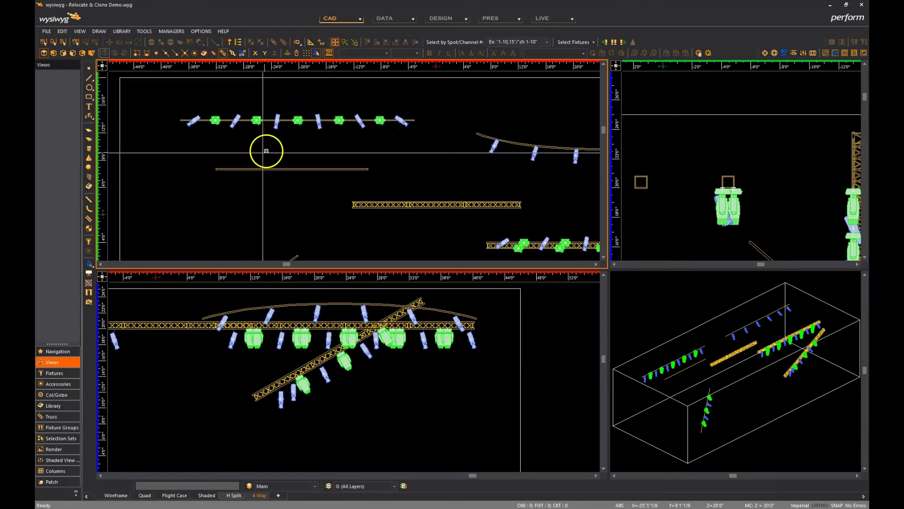
click(234, 128)
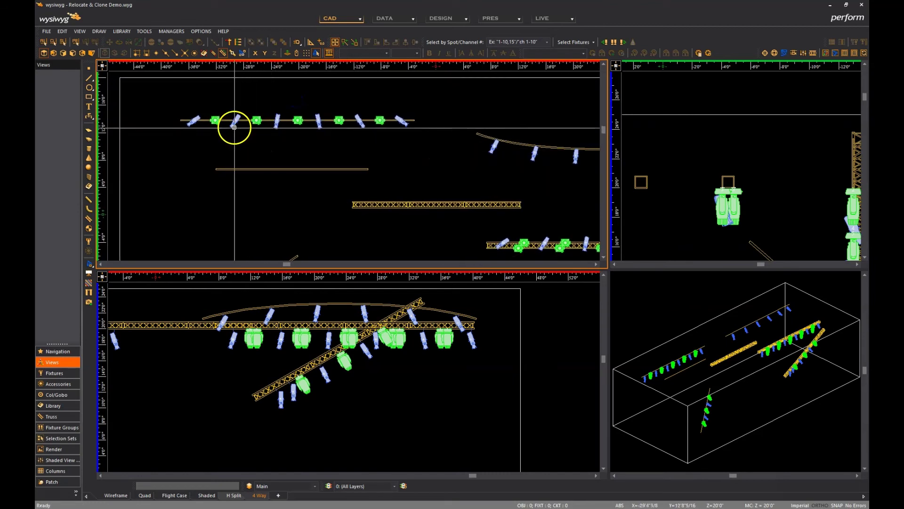
ctrl+click(276, 127)
ctrl+click(319, 127)
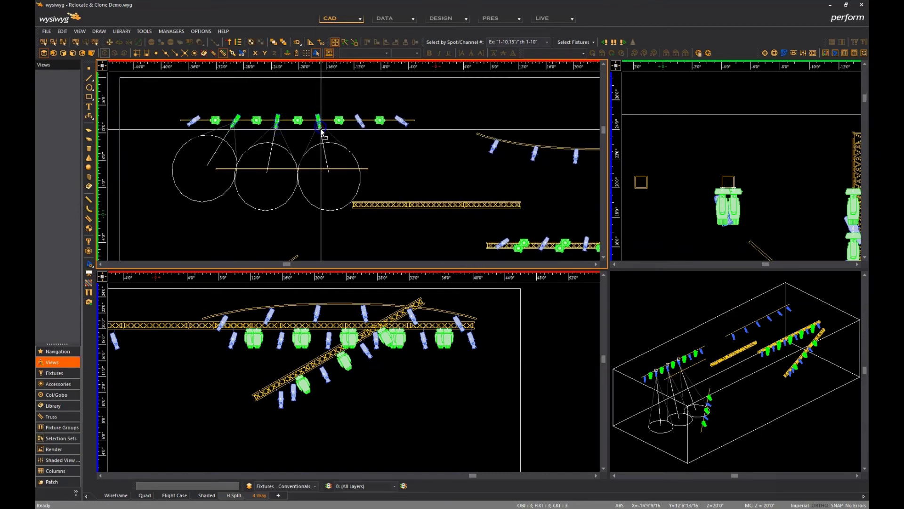
ctrl+click(363, 127)
Step: Relocate them onto the lower pipe with Reverse Direction off and Flip Pan applied
right_click(310, 90)
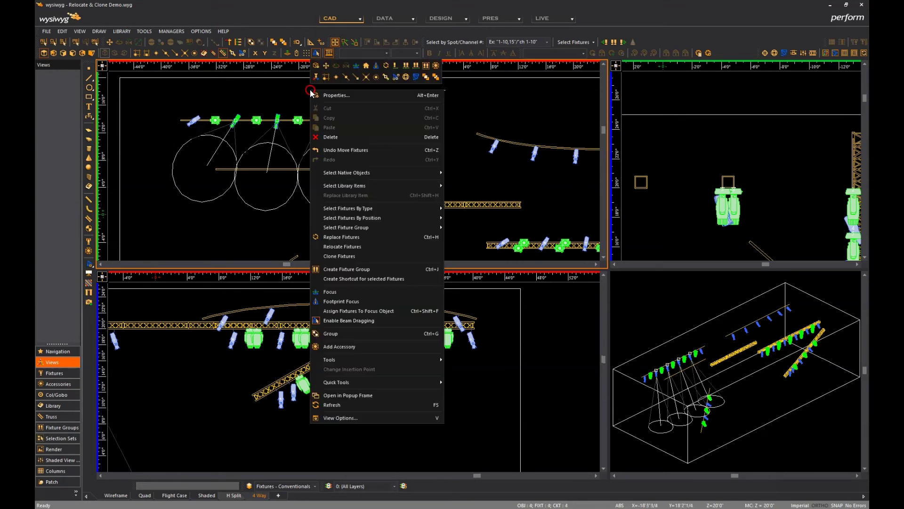
click(355, 245)
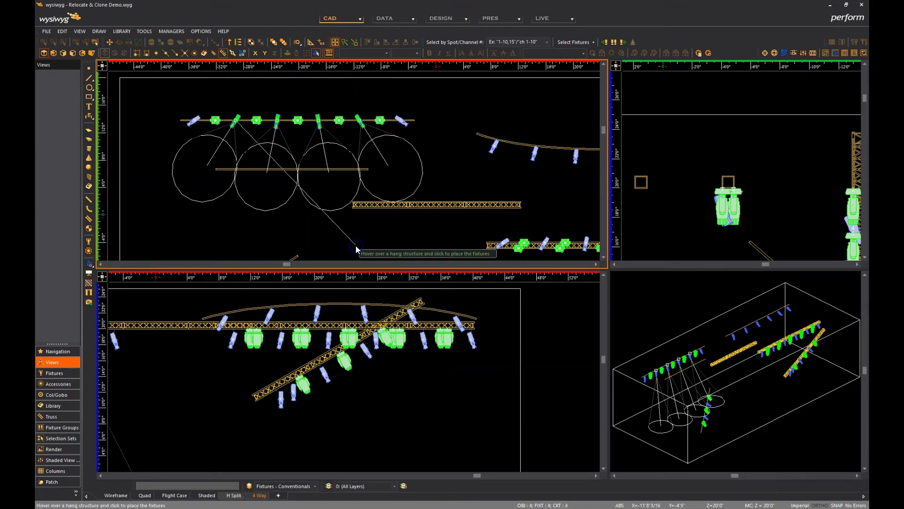
right_click(244, 179)
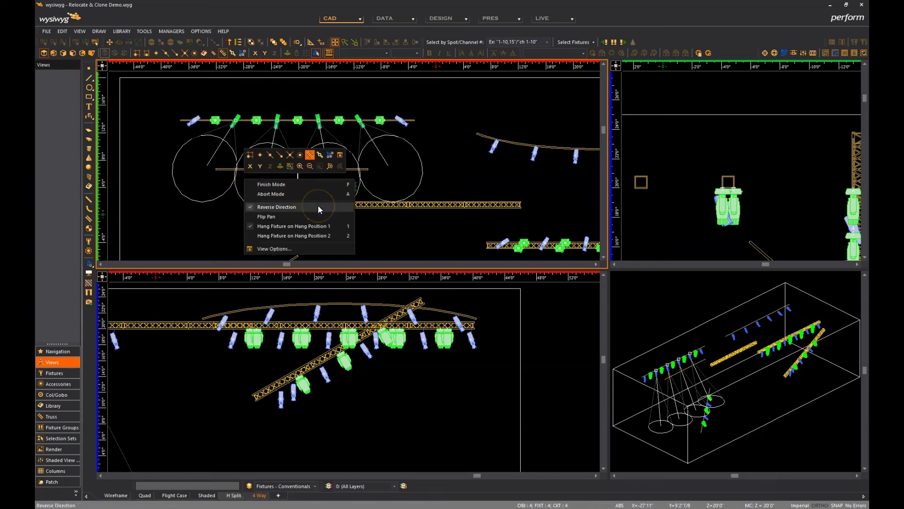
click(318, 207)
right_click(249, 182)
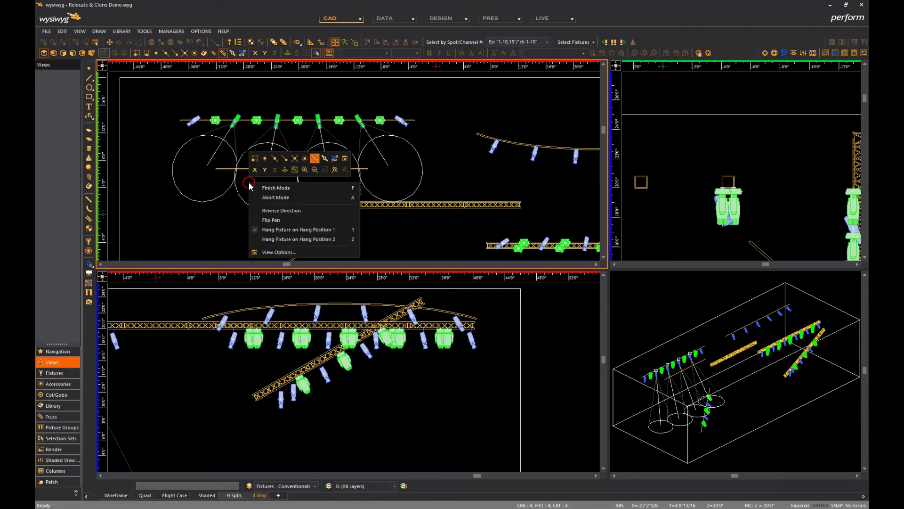
click(280, 221)
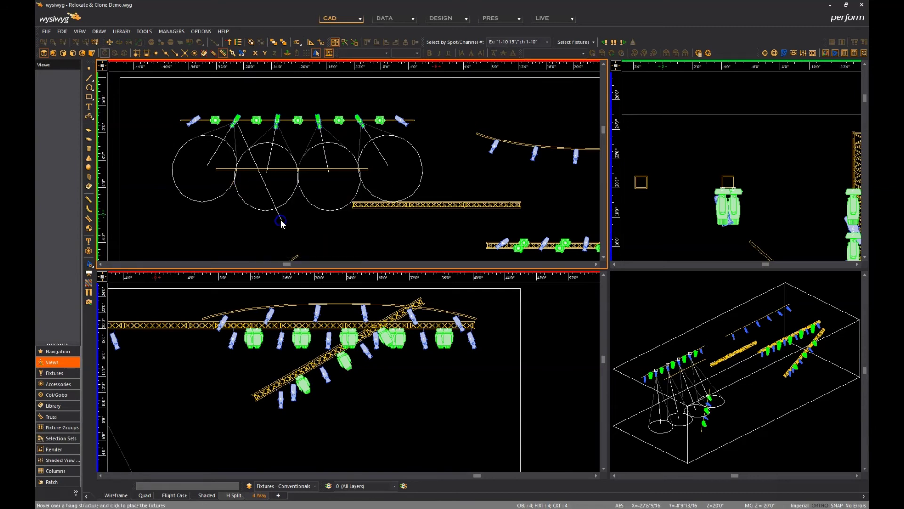
click(239, 171)
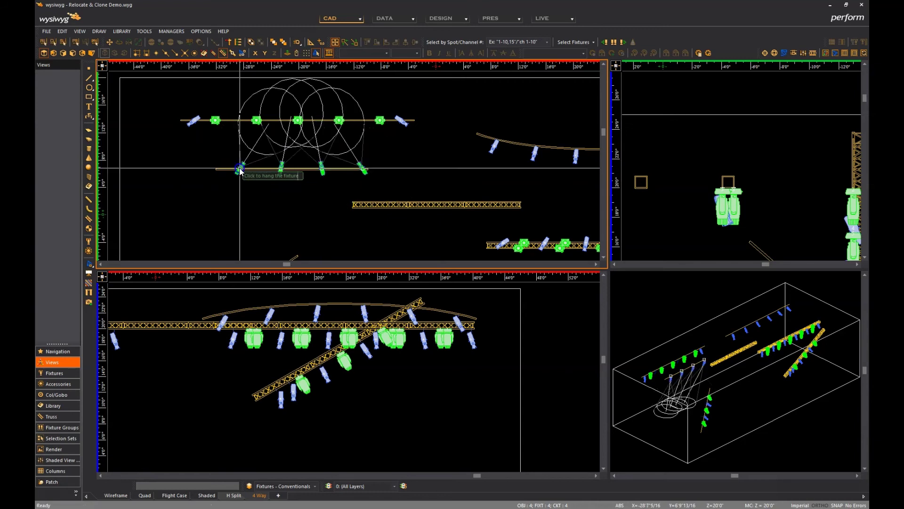
Step: Deselect the relocated fixtures and zoom out the plan view to fit the whole rig
click(269, 203)
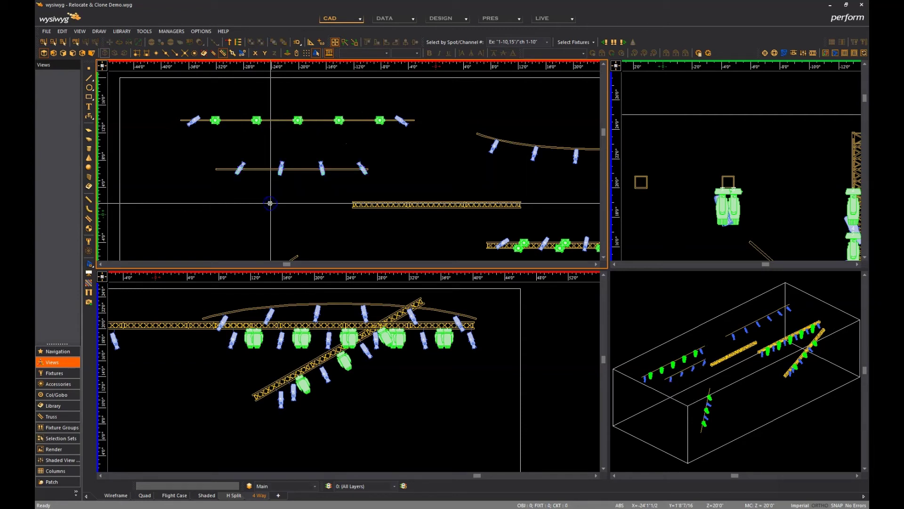
scroll(309, 204, down, 5)
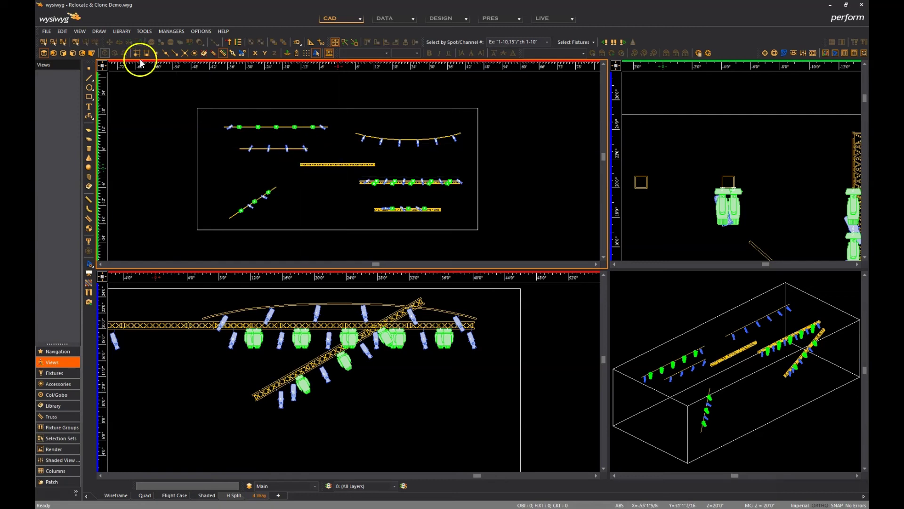
Step: Import the six fixtures from import.xlsx using File > Import Fixtures
click(47, 32)
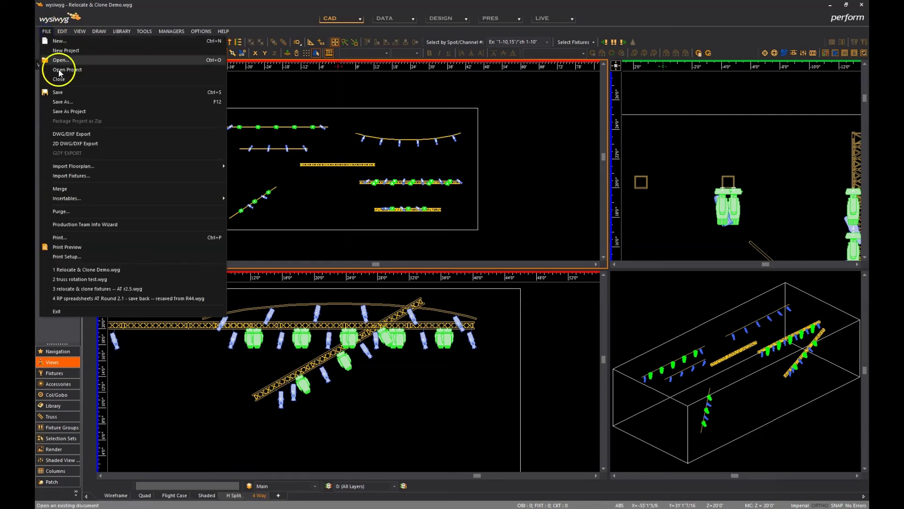
click(106, 175)
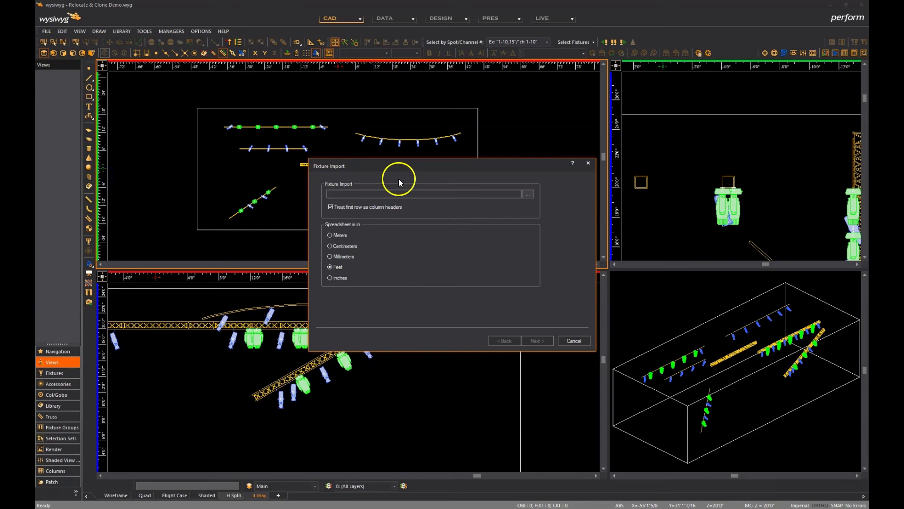
click(526, 195)
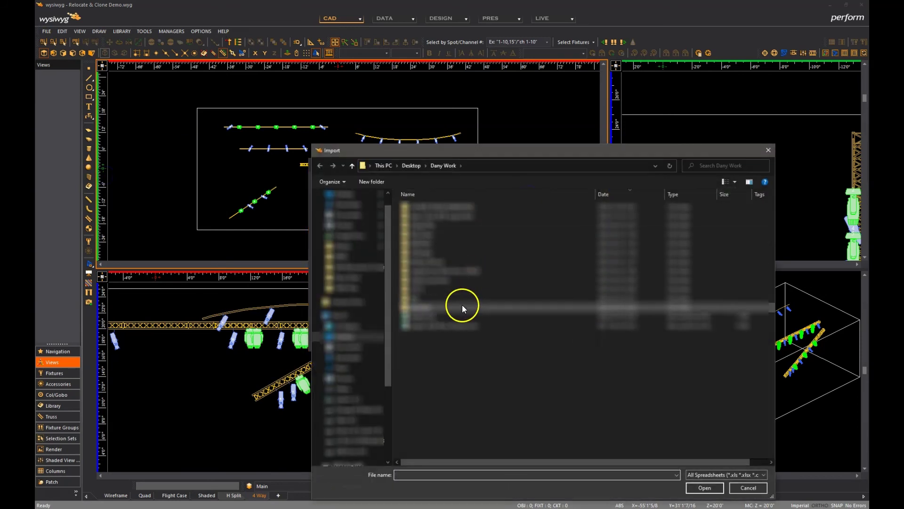
click(697, 486)
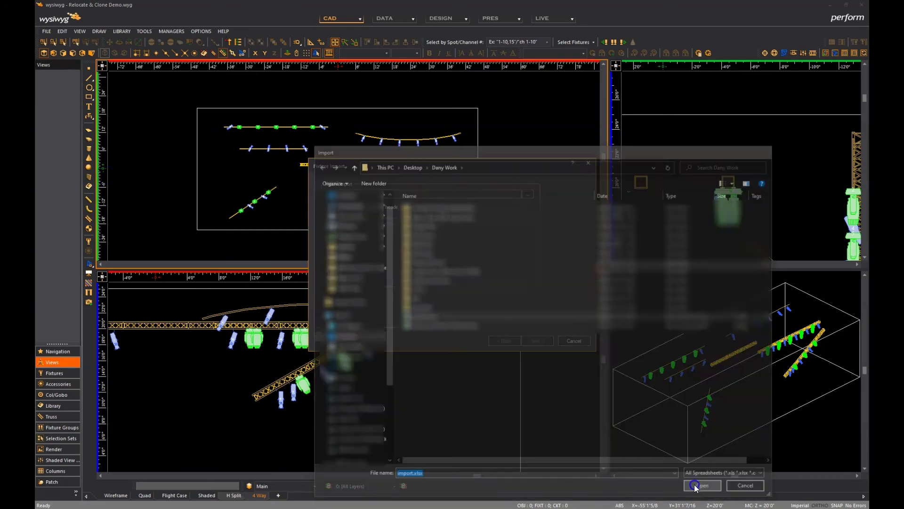
click(528, 339)
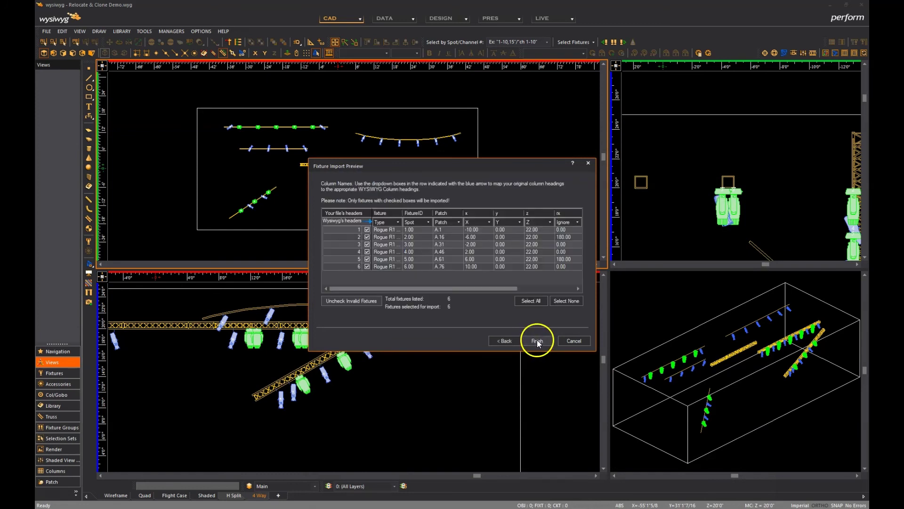
click(537, 340)
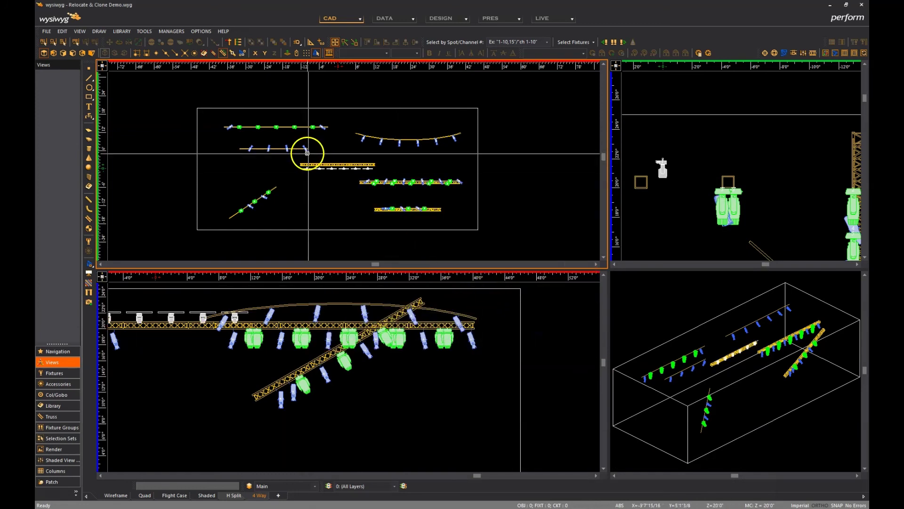
Step: Relocate the six imported Rogue R1 fixtures onto the middle horizontal truss directly above them
scroll(331, 159, up, 5)
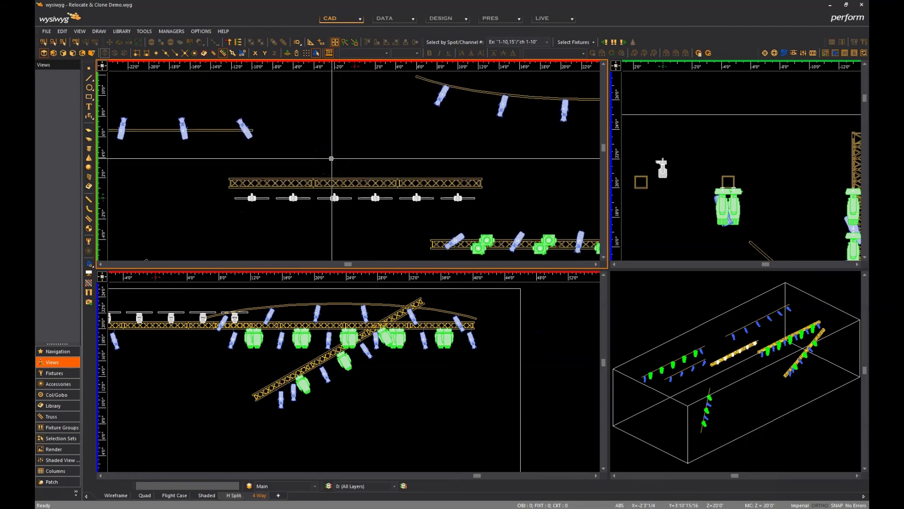
drag(227, 190, 482, 214)
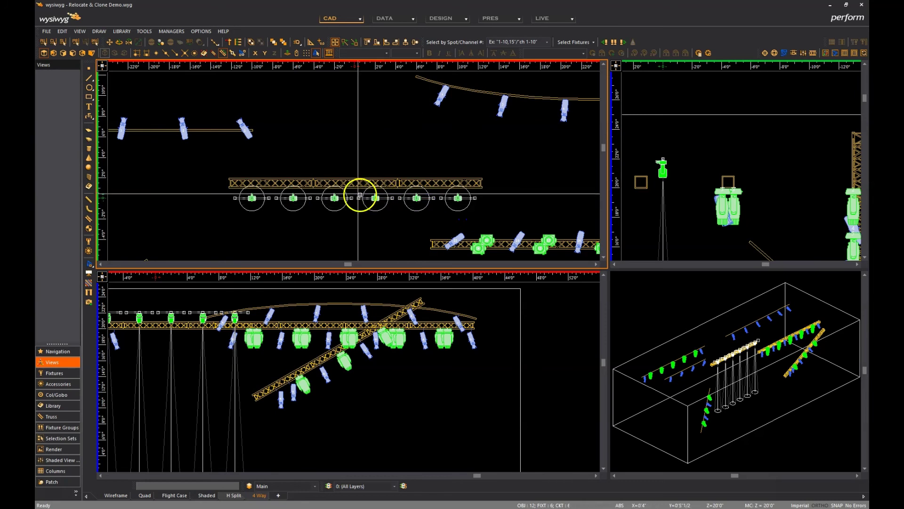
right_click(291, 109)
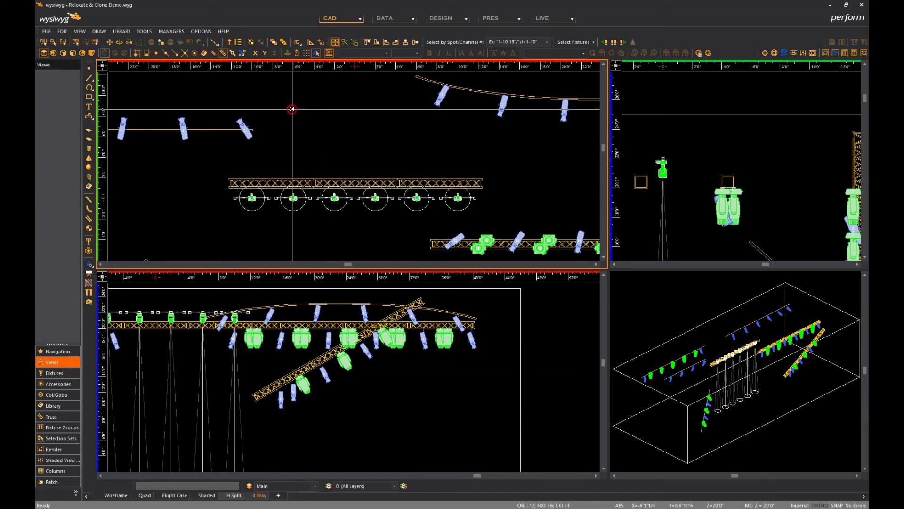
click(349, 265)
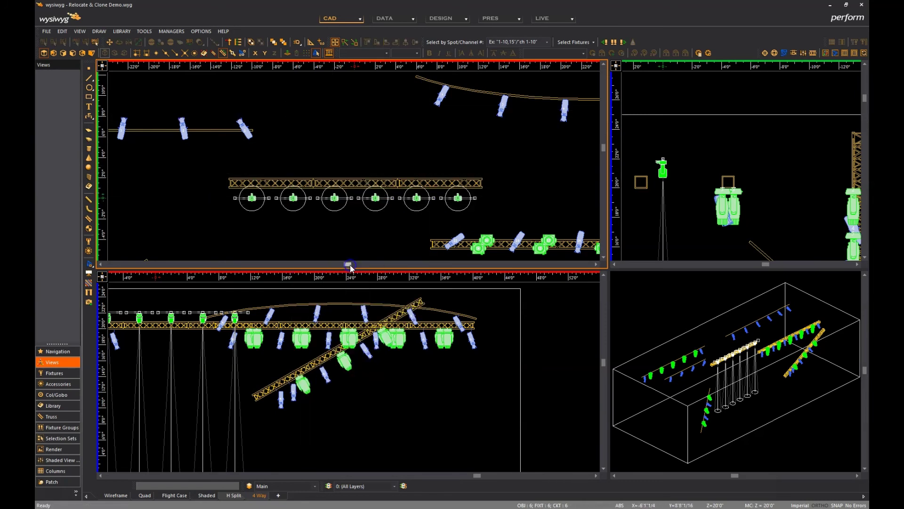
click(250, 187)
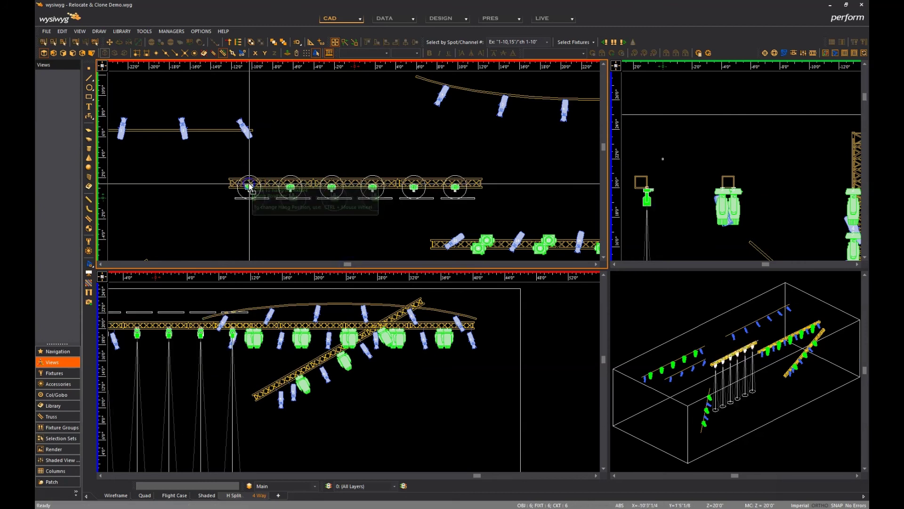
click(298, 140)
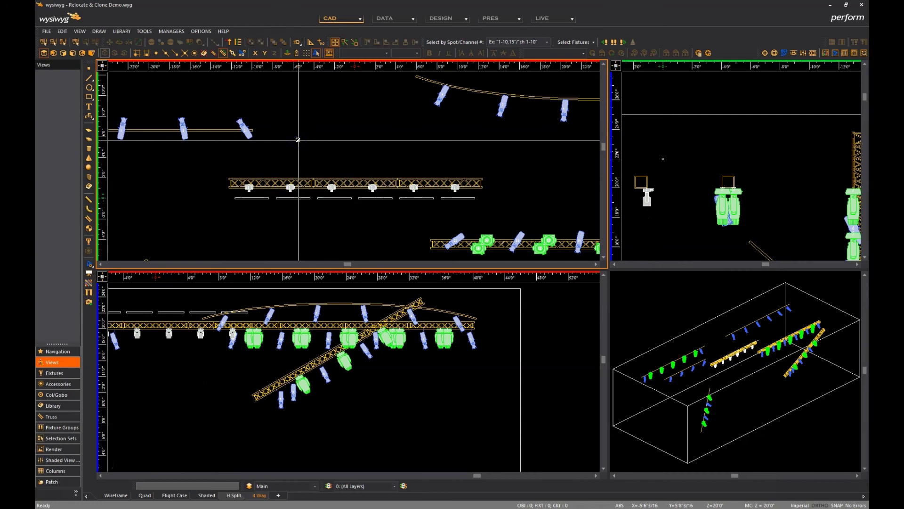